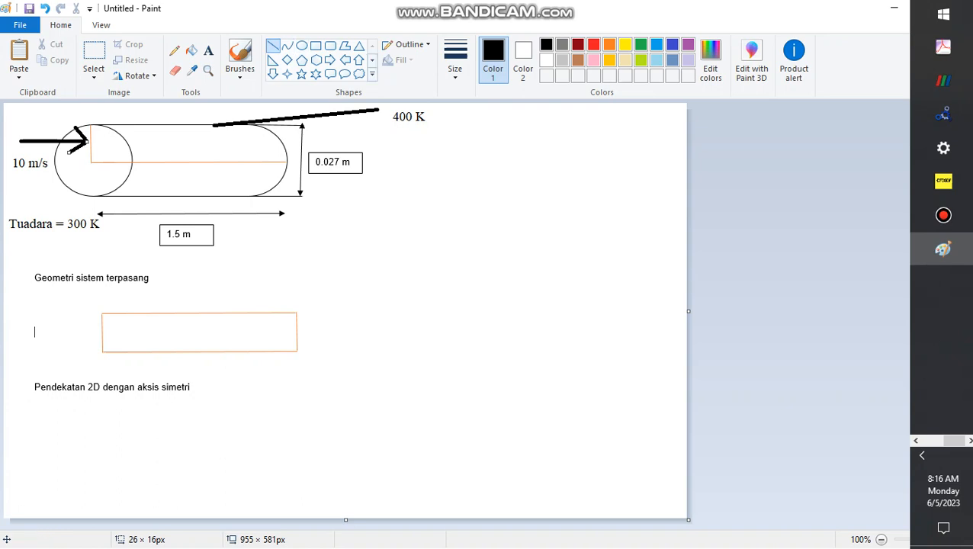
Step: Draw a black block arrow pointing down from the cylinder sketch to the orange rectangle
click(272, 74)
drag(238, 234, 266, 302)
click(360, 301)
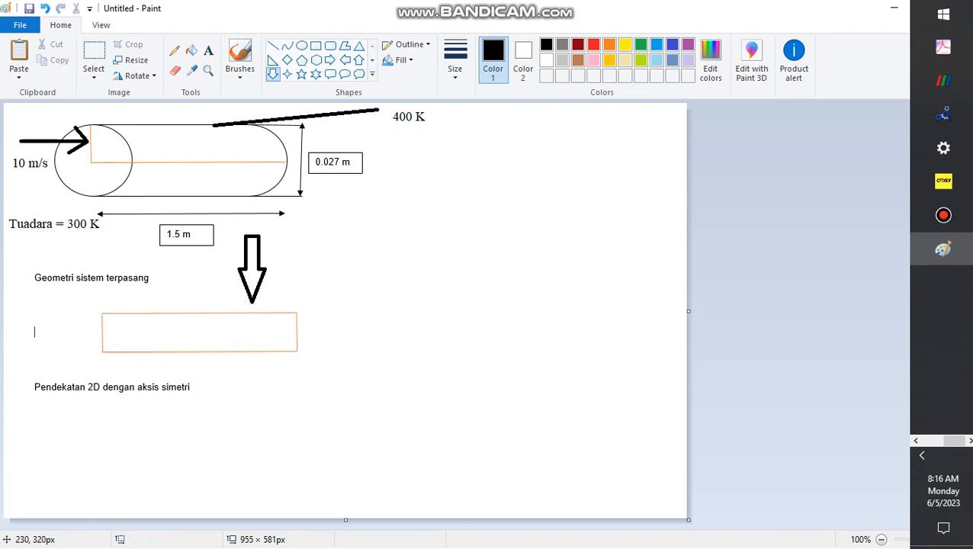
Step: Draw block arrows pointing right at both ends of the orange rectangle, the inlet one about 42 × 18 px
click(208, 50)
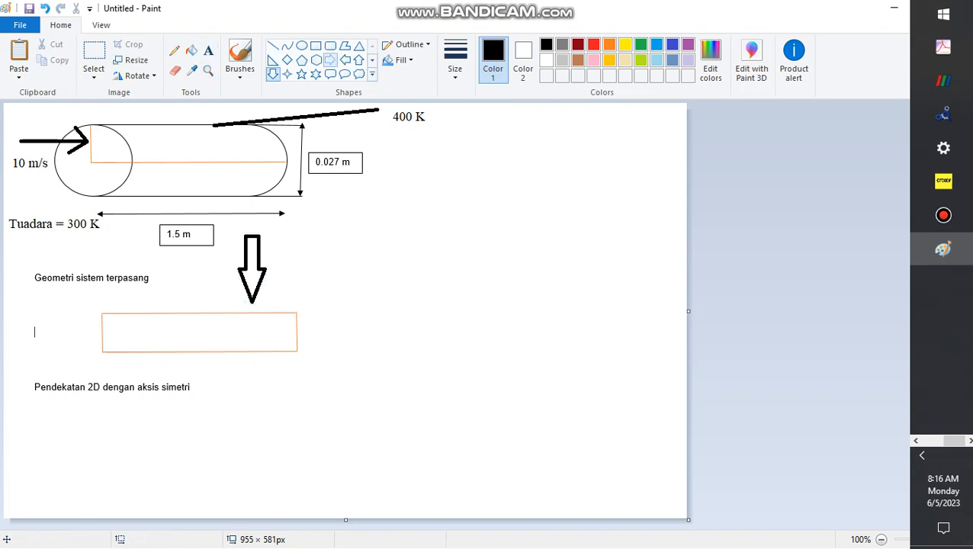
click(329, 60)
drag(65, 323, 95, 335)
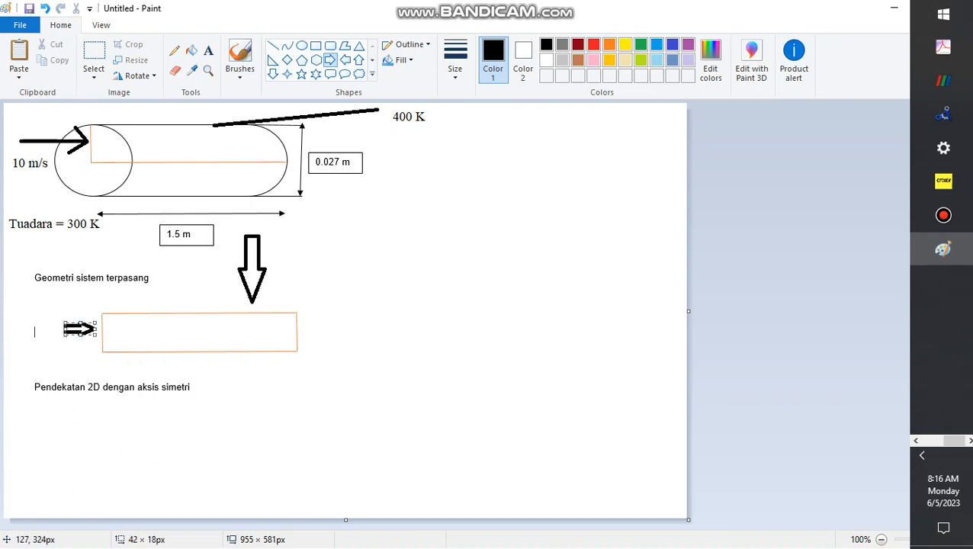
drag(303, 324, 339, 340)
click(384, 342)
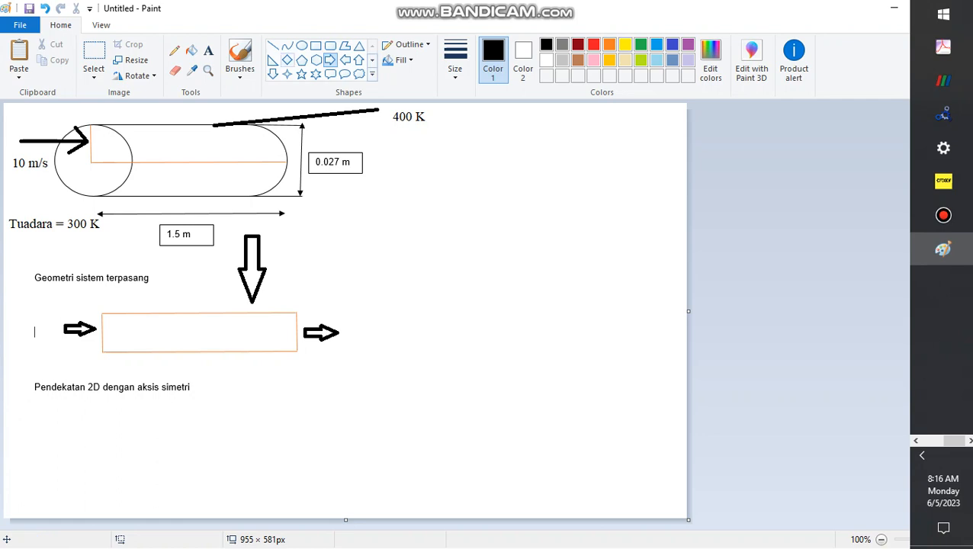
Step: Draw a thick black horizontal line about 272 px long just below the orange rectangle
click(273, 46)
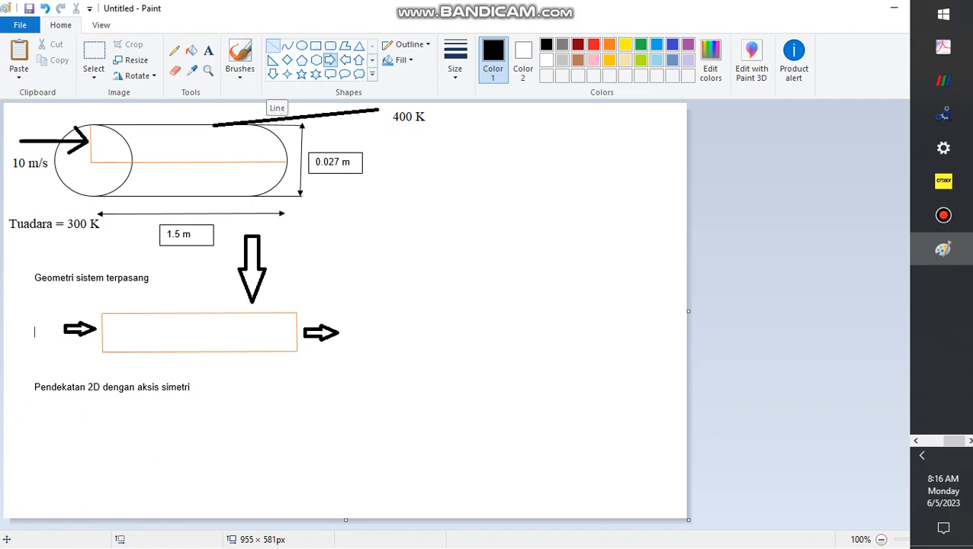
drag(100, 370, 297, 368)
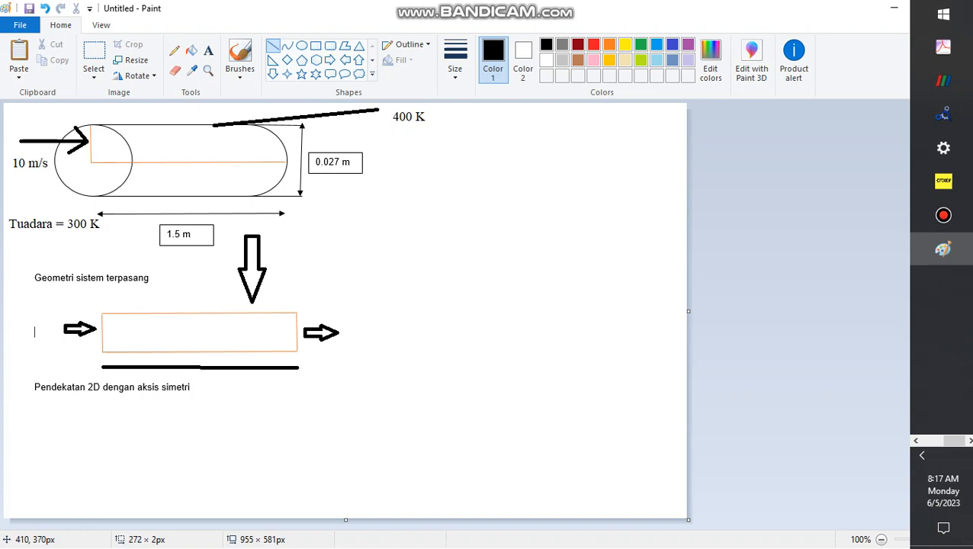
click(394, 347)
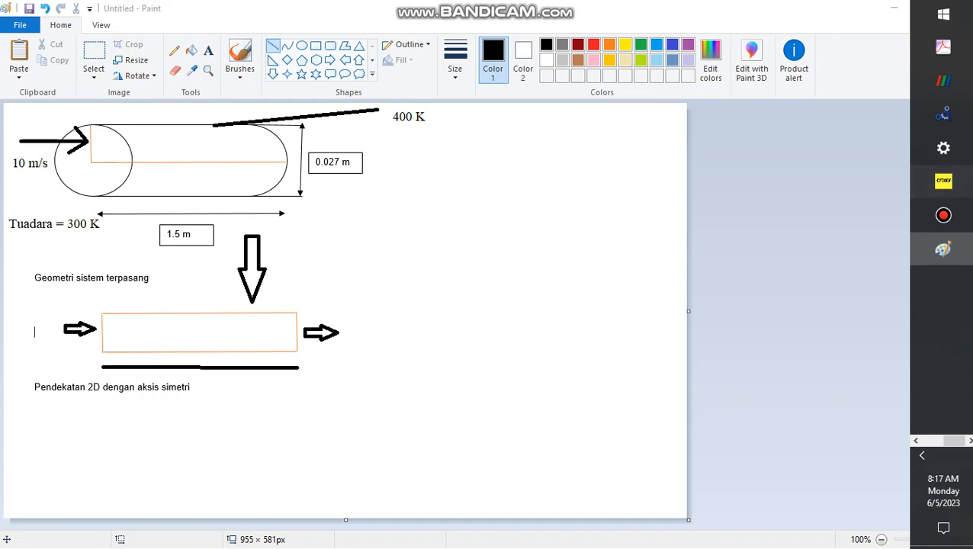
Step: Switch to CFDSOF, place its window beside the sketch and allocate memory with the default limits
mouse_move(944, 181)
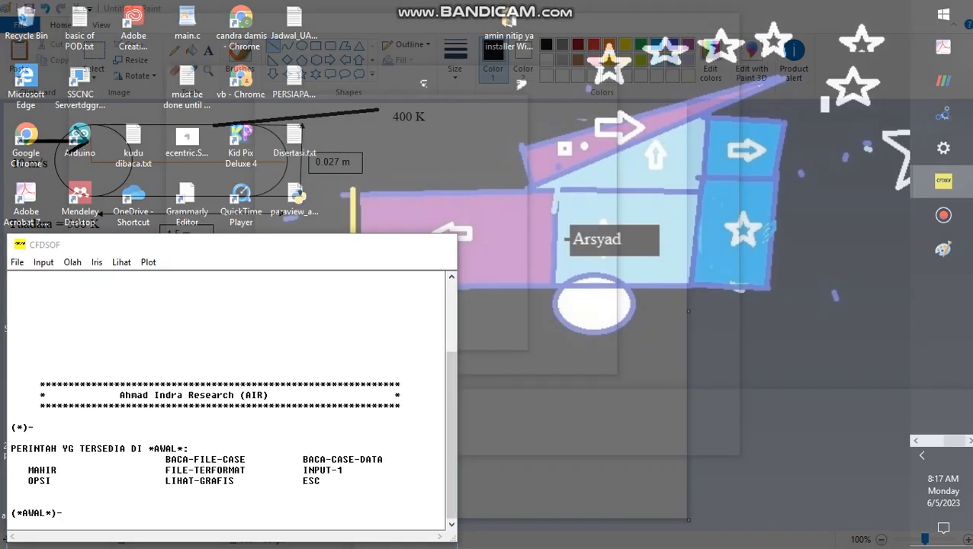
click(831, 172)
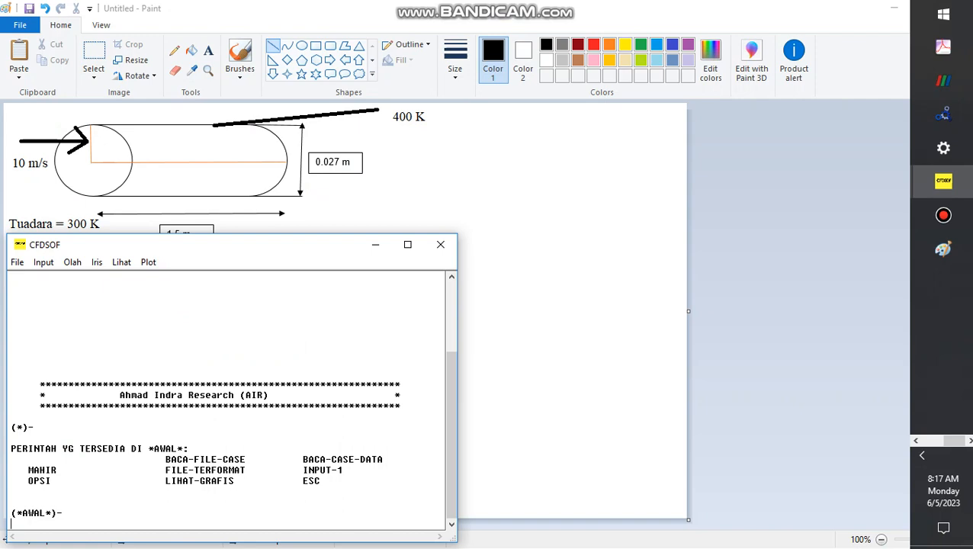
mouse_move(228, 252)
mouse_down()
mouse_move(393, 191)
mouse_move(474, 135)
mouse_move(541, 126)
mouse_move(450, 99)
mouse_move(607, 100)
mouse_up()
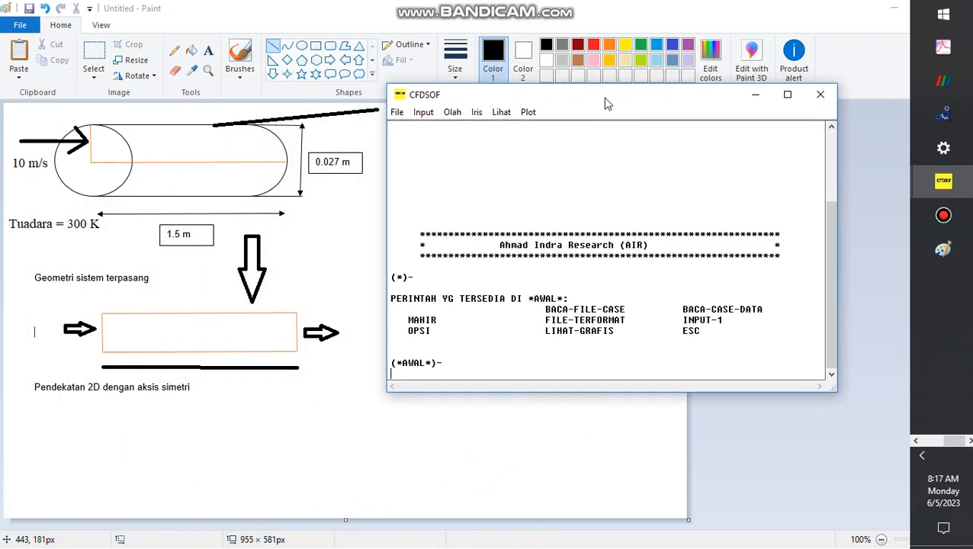
click(424, 112)
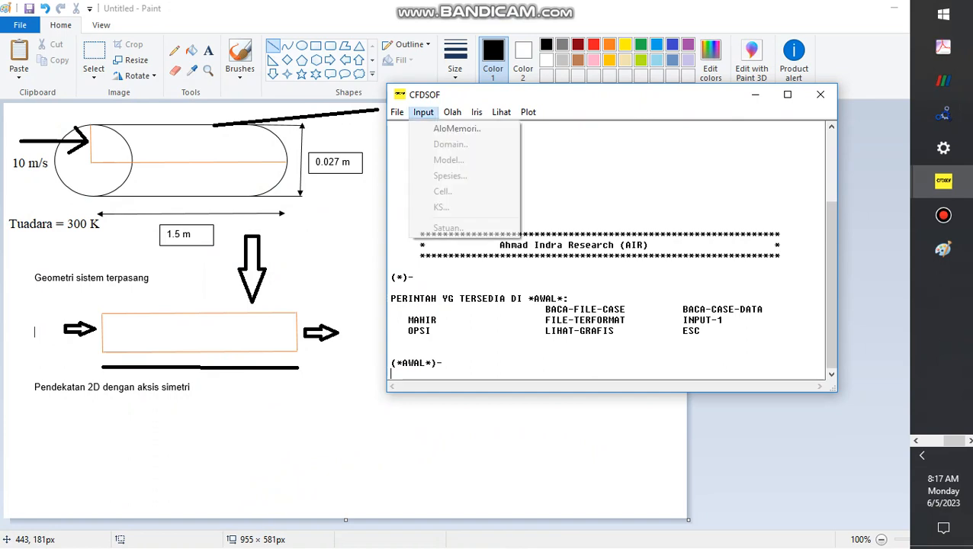
click(458, 128)
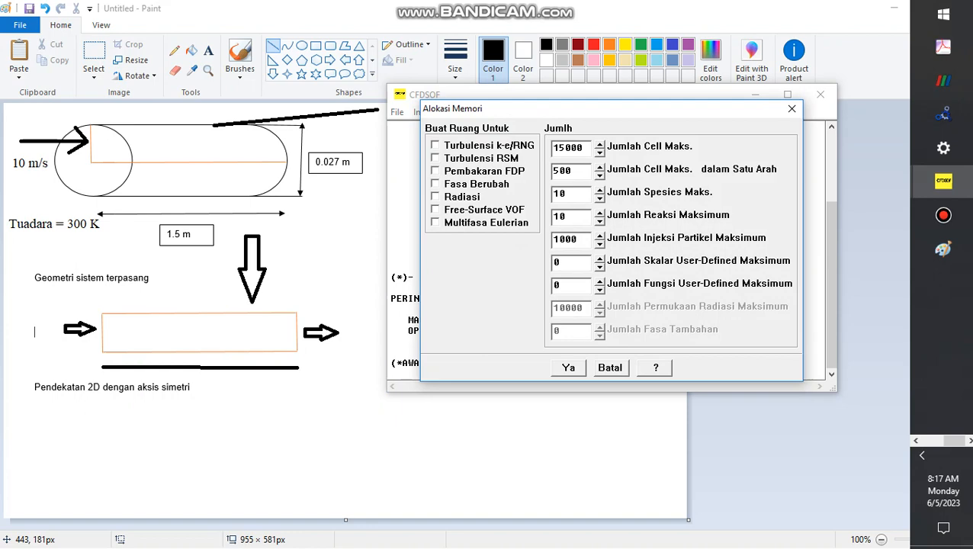
key(Return)
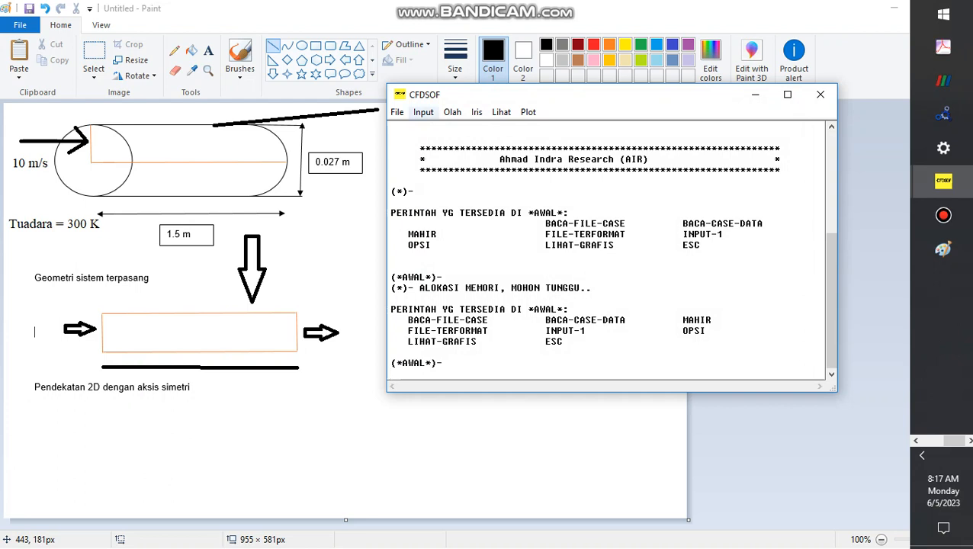
Step: Define the domain as axisymmetric (AksisSimetri) with a length of 1.5 m and an outer radius of 0.0135 m
click(424, 113)
click(451, 144)
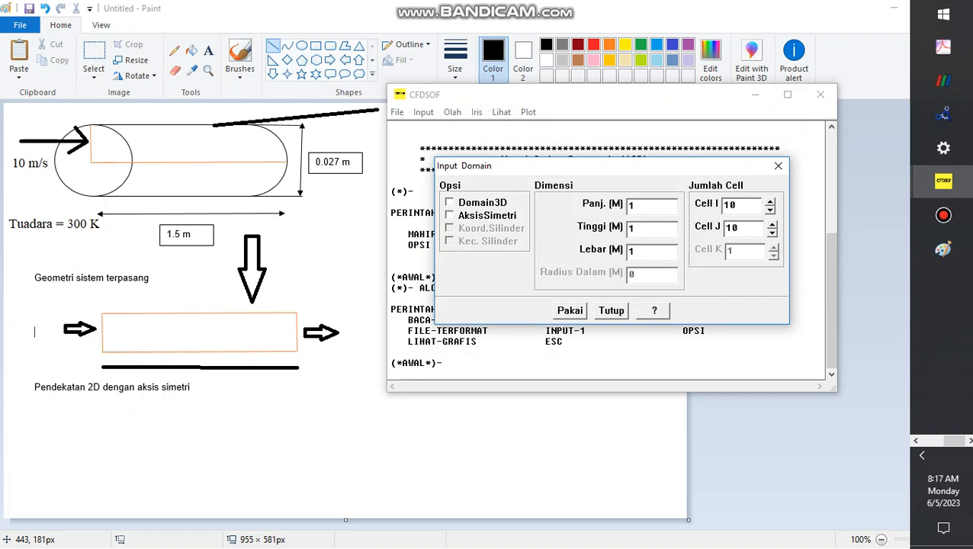
click(450, 216)
click(675, 204)
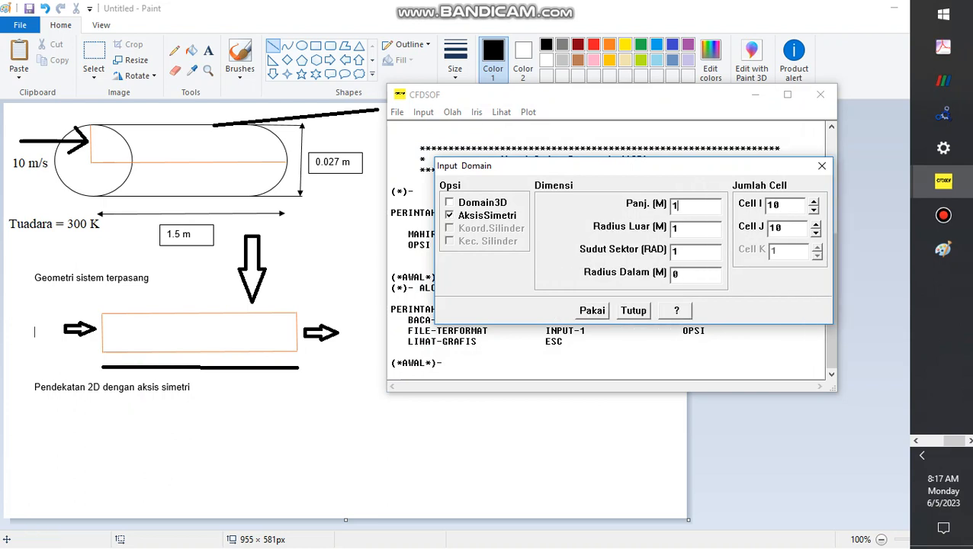
text(.5)
key(Tab)
text(0.0135)
click(678, 251)
click(676, 273)
Step: Set the number of cells in the I direction to 100 and apply the domain settings
click(779, 205)
text(0)
click(781, 228)
click(592, 311)
click(633, 311)
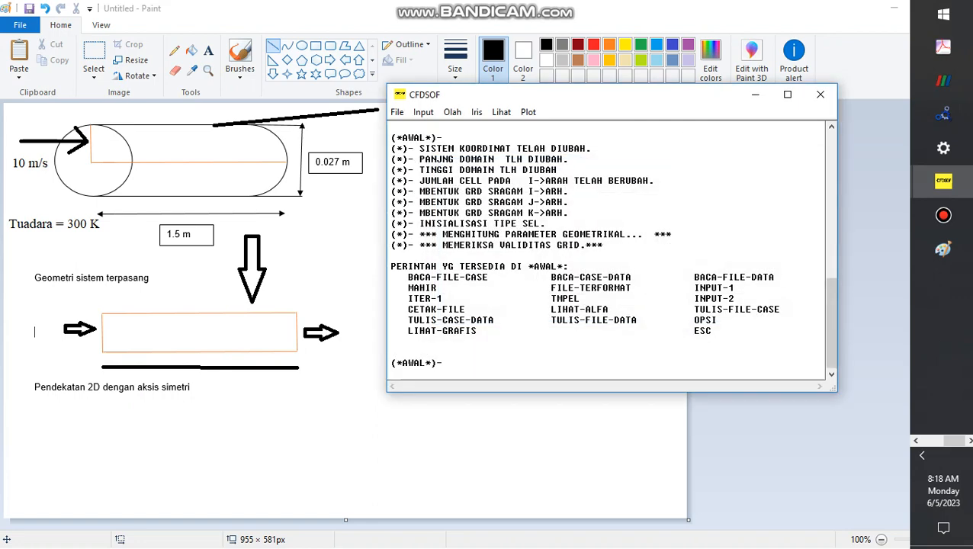
Step: Set the turbulence model to K-Epsilon and enable temperature calculation (Hitung Temperatur) in the model settings
click(423, 112)
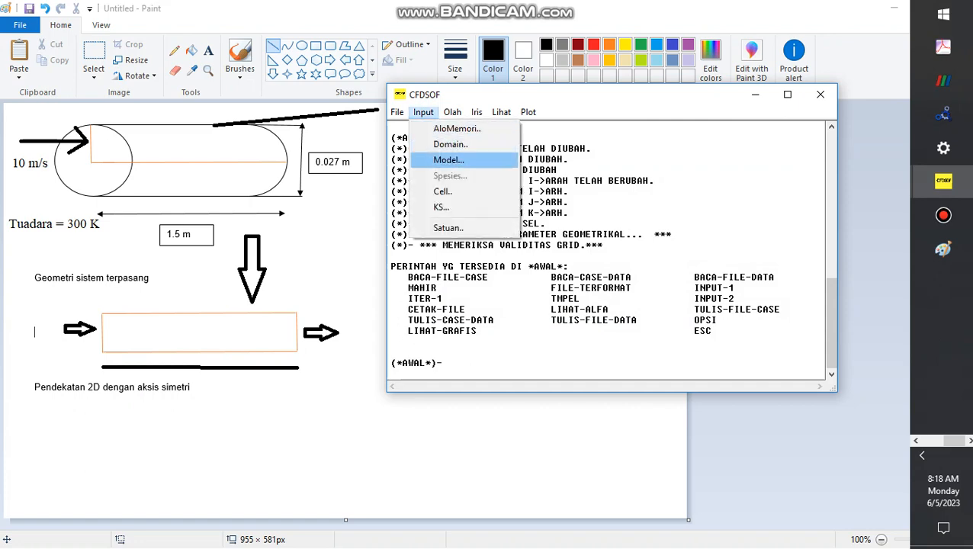
key(Return)
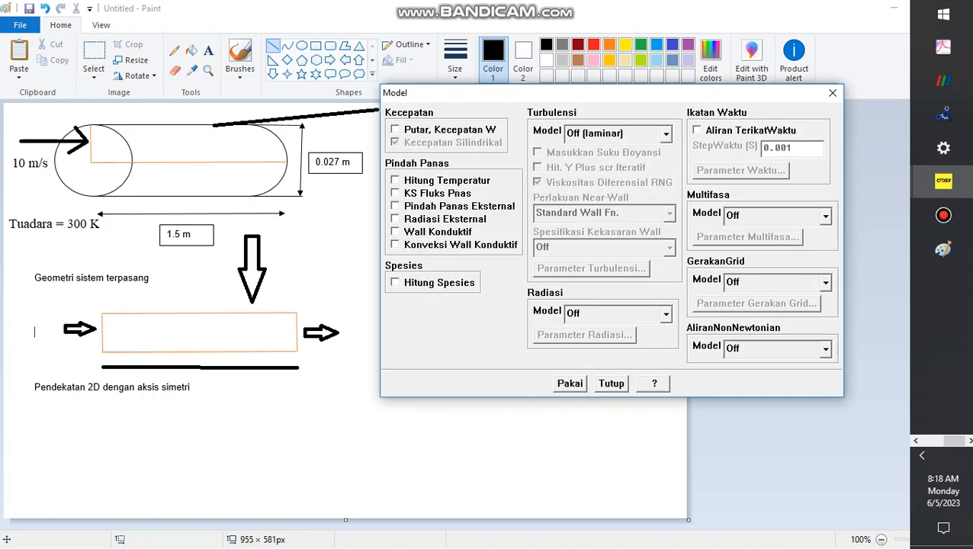
key(alt+Down)
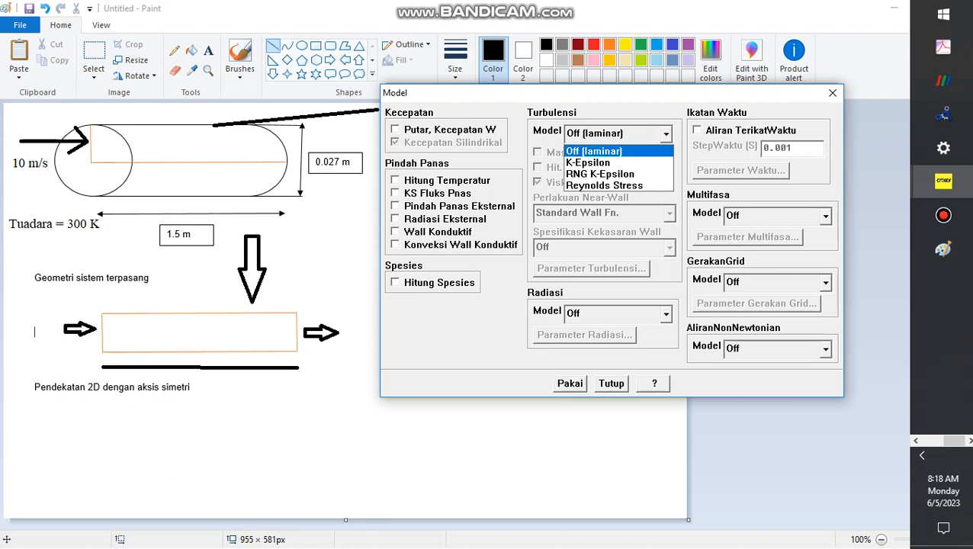
key(Down)
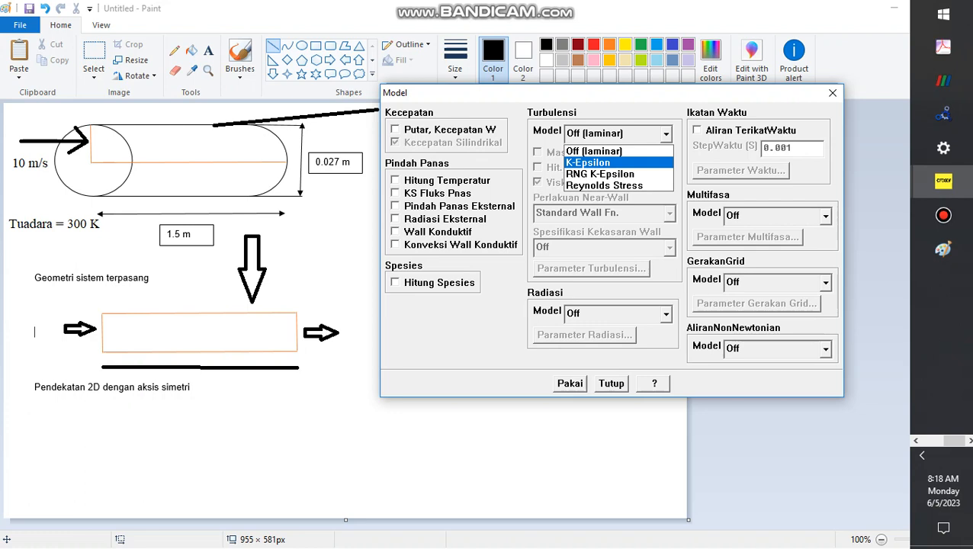
key(Return)
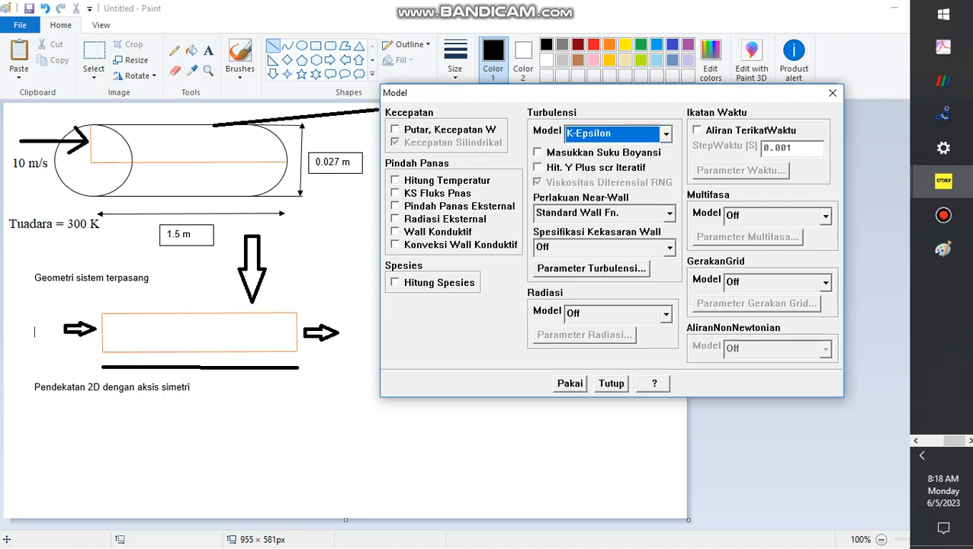
click(395, 181)
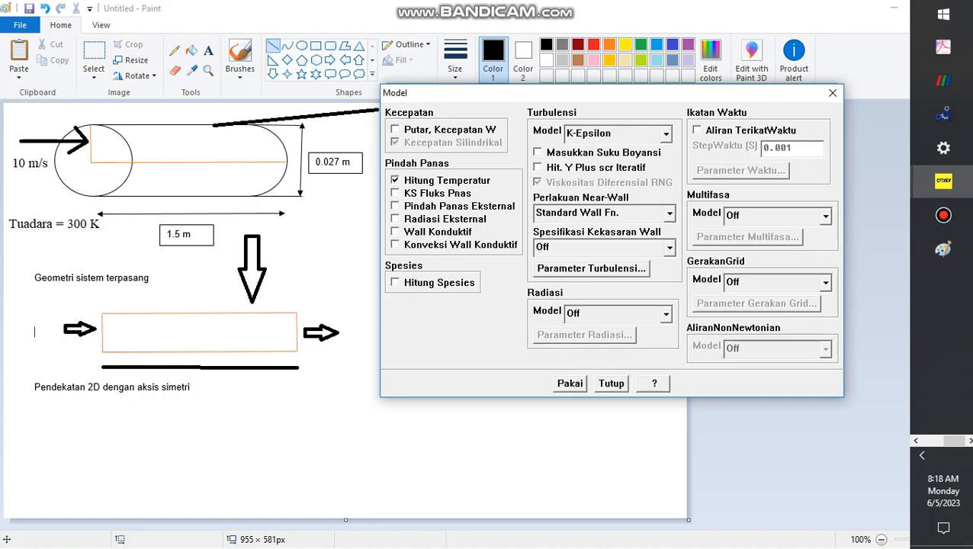
click(612, 383)
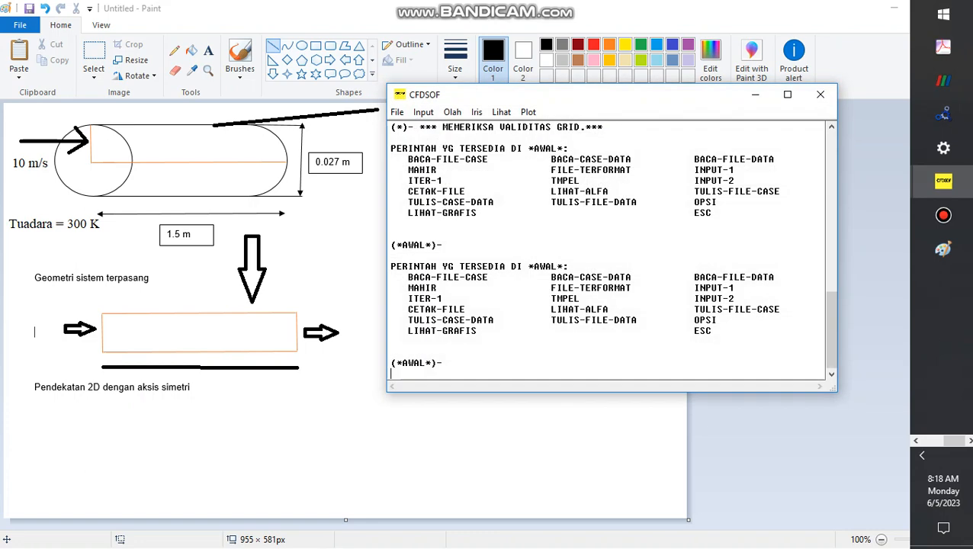
Step: Display the computational grid from the cell settings and arrange the windows so the grid is unobstructed
click(423, 112)
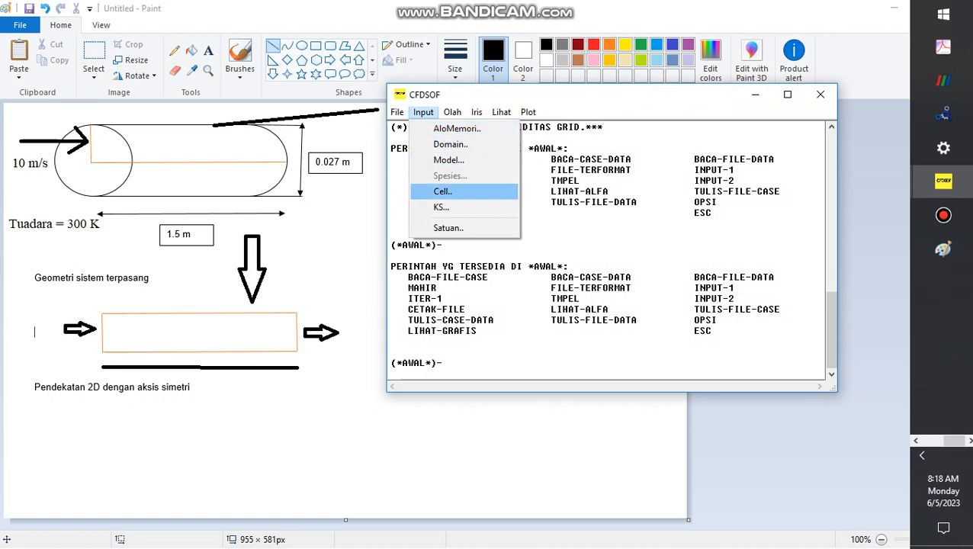
click(442, 191)
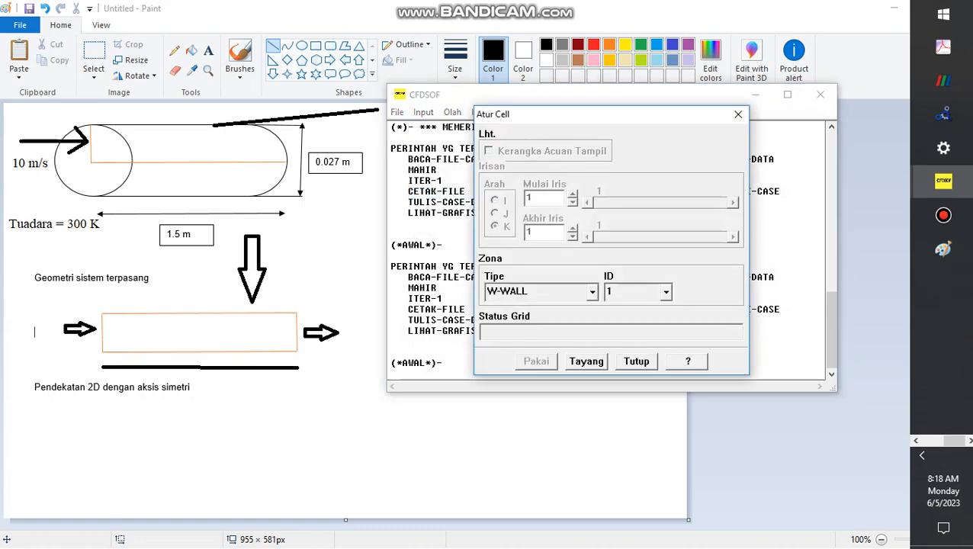
click(586, 360)
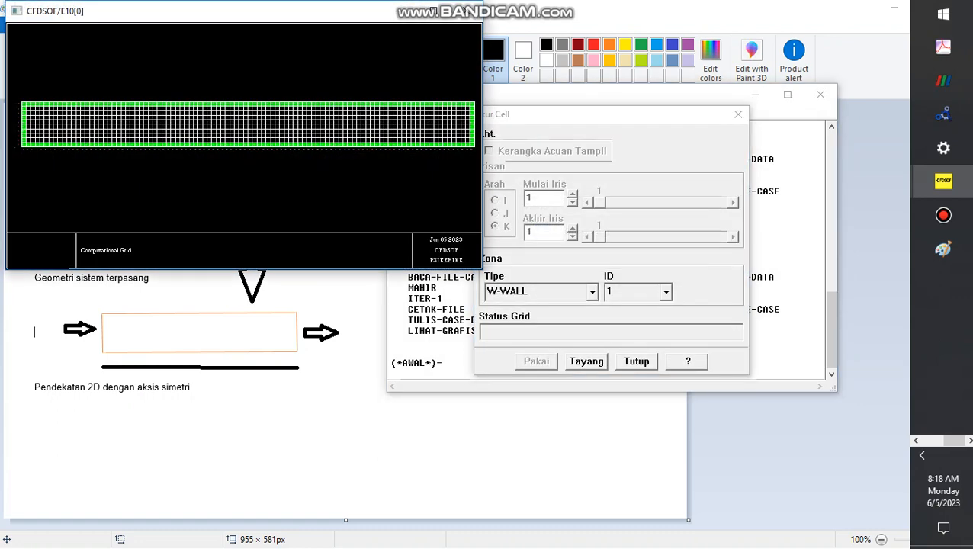
drag(557, 116, 279, 275)
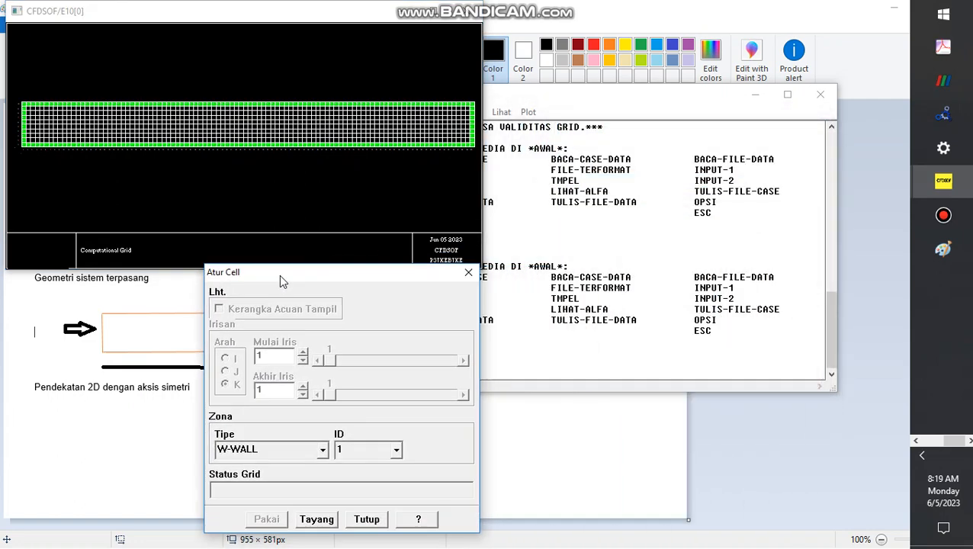
drag(572, 94, 705, 111)
drag(369, 273, 466, 290)
mouse_move(288, 15)
mouse_down()
mouse_move(406, 36)
mouse_move(599, 36)
mouse_up()
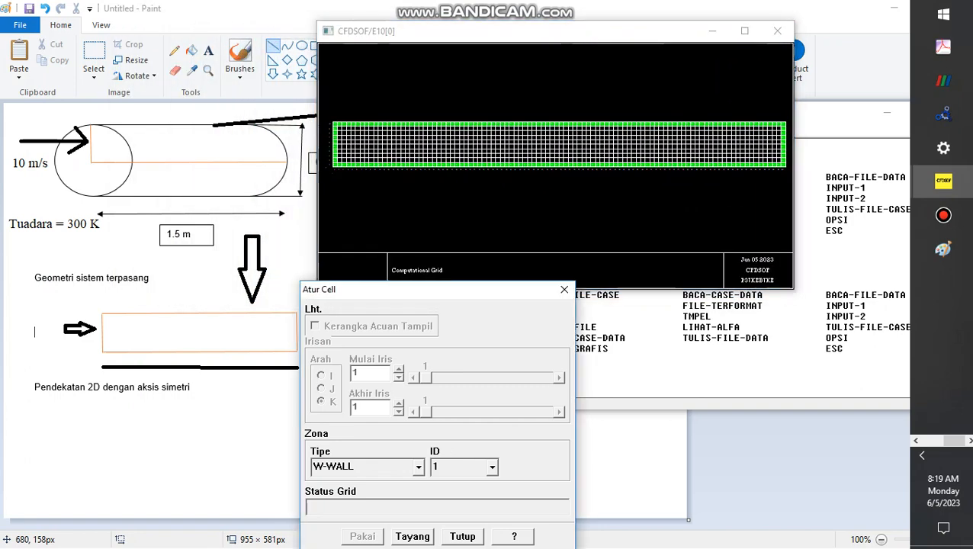
drag(431, 292, 270, 241)
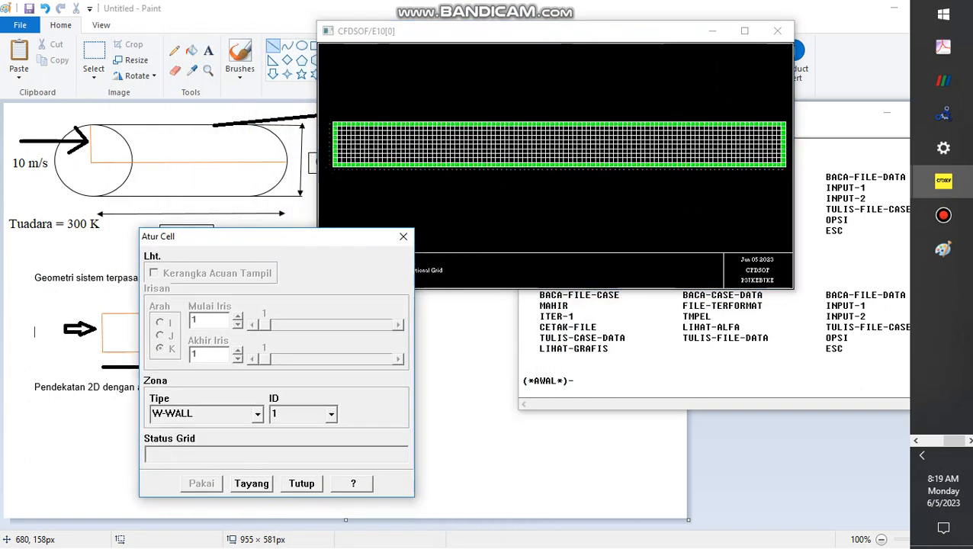
Step: Assign the SYMMETRY zone type to the bottom row of grid cells along the axis
drag(335, 165, 784, 164)
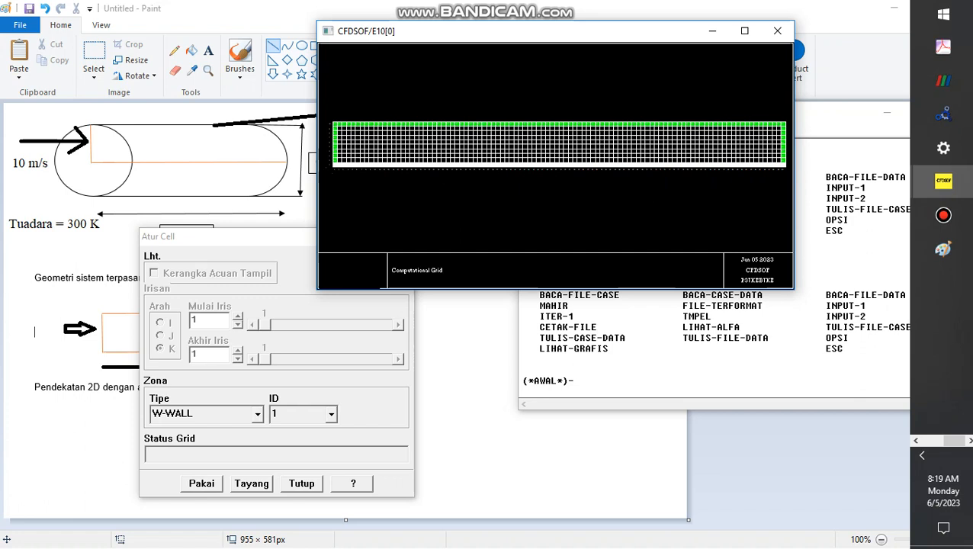
drag(250, 236, 187, 187)
click(195, 364)
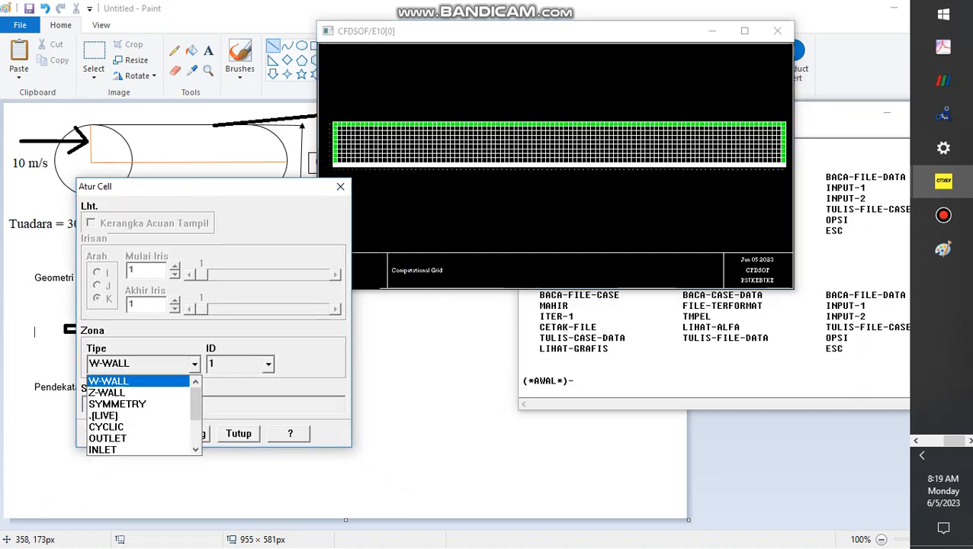
scroll(143, 416, down, 2)
scroll(143, 416, up, 2)
click(117, 404)
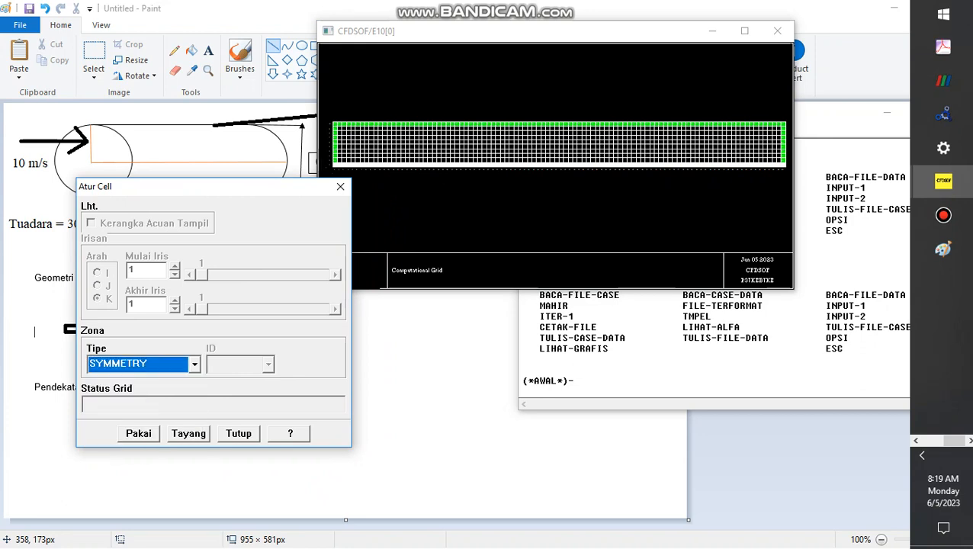
click(139, 433)
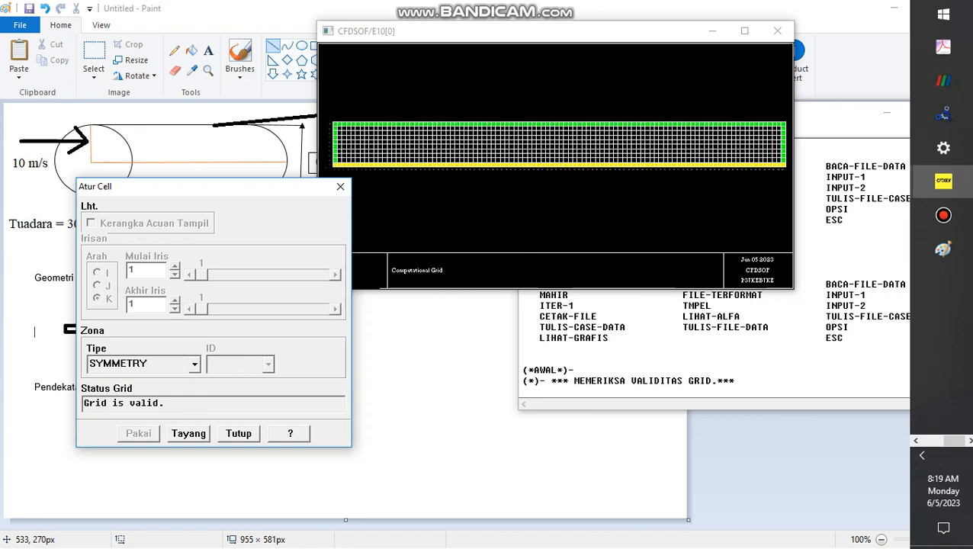
Step: Assign the INLET zone type with ID 1 to the grid cells at I = 1, from J = 2 to 9
drag(324, 120, 353, 169)
drag(541, 74, 541, 212)
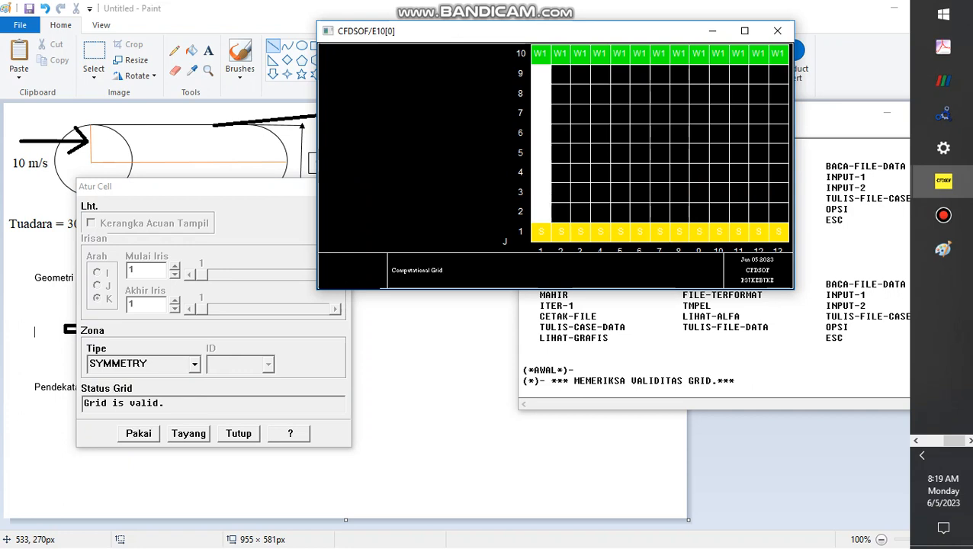
click(194, 365)
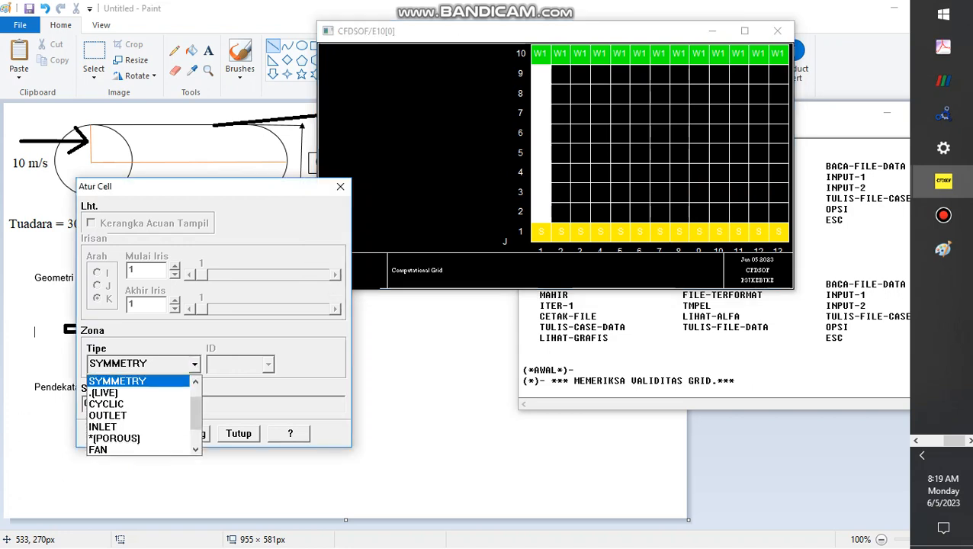
mouse_move(196, 415)
mouse_down()
mouse_move(196, 405)
mouse_move(196, 418)
mouse_up()
click(103, 427)
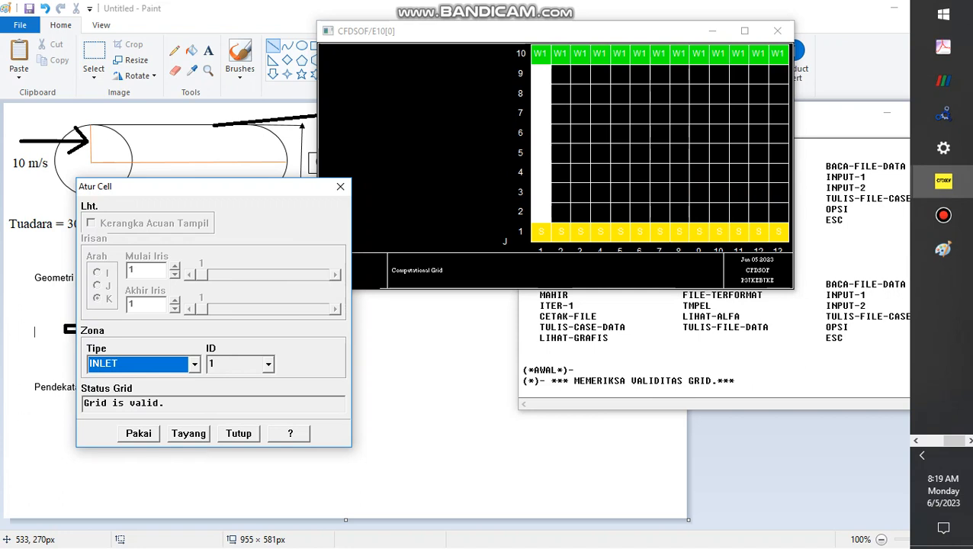
click(139, 434)
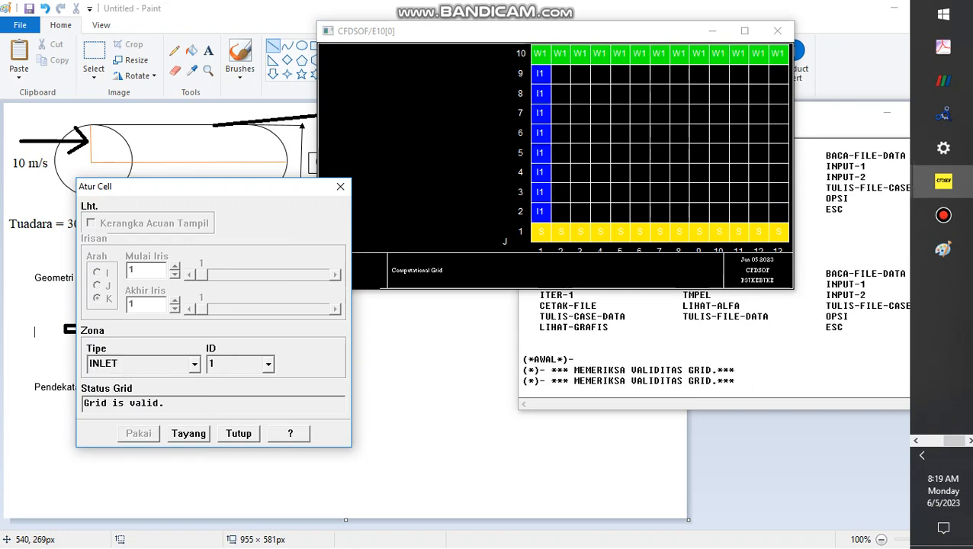
Step: Assign the OUTLET zone type to the grid cells at I = 100, from J = 2 to 9, and close the cell settings
drag(669, 179, 666, 198)
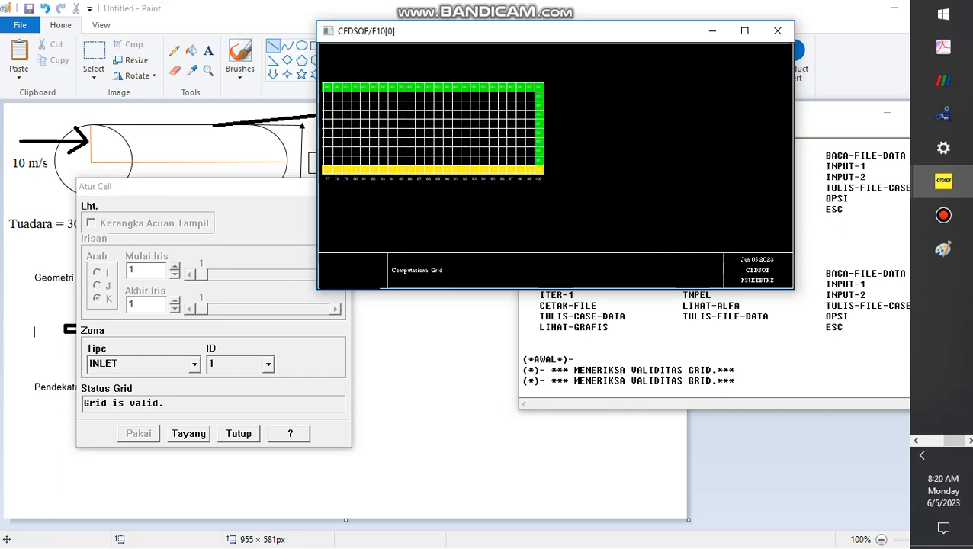
drag(505, 61, 577, 199)
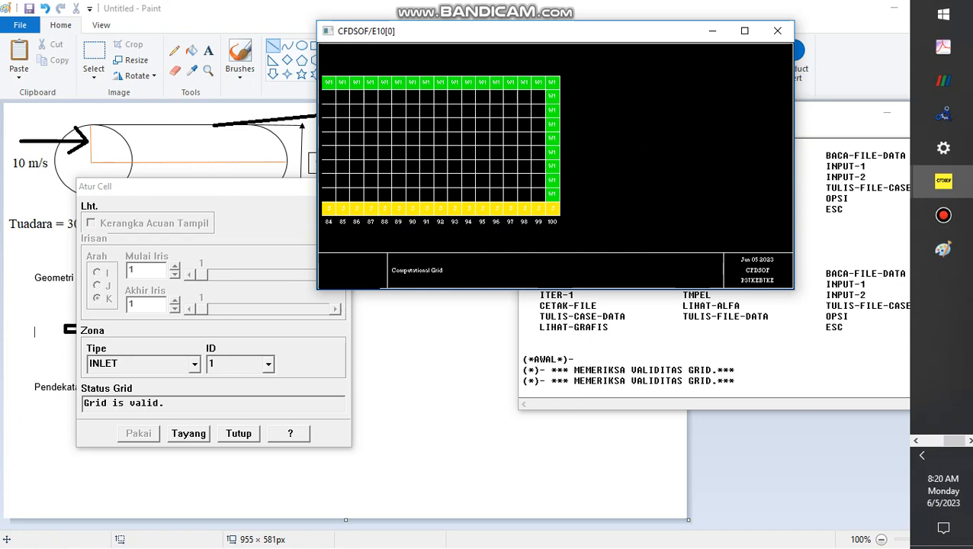
drag(552, 96, 552, 194)
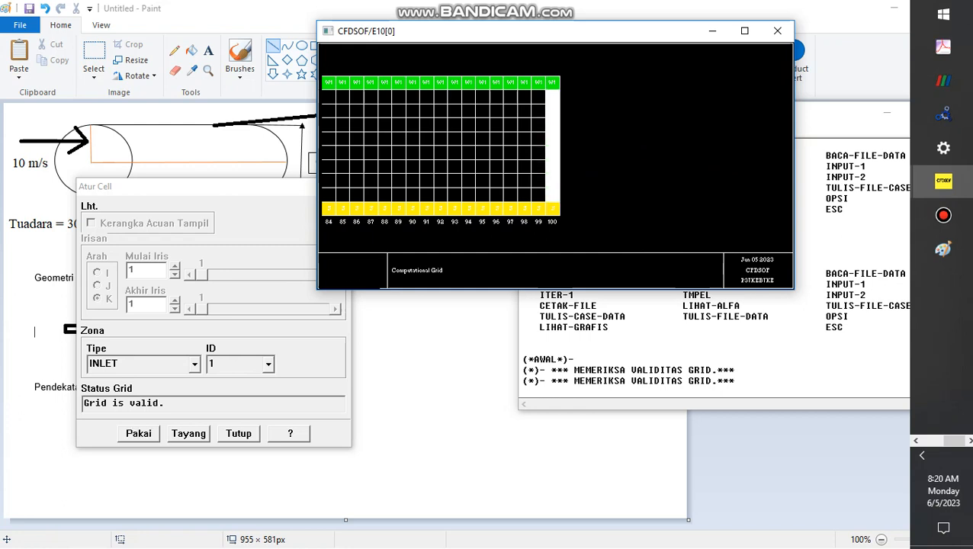
click(194, 365)
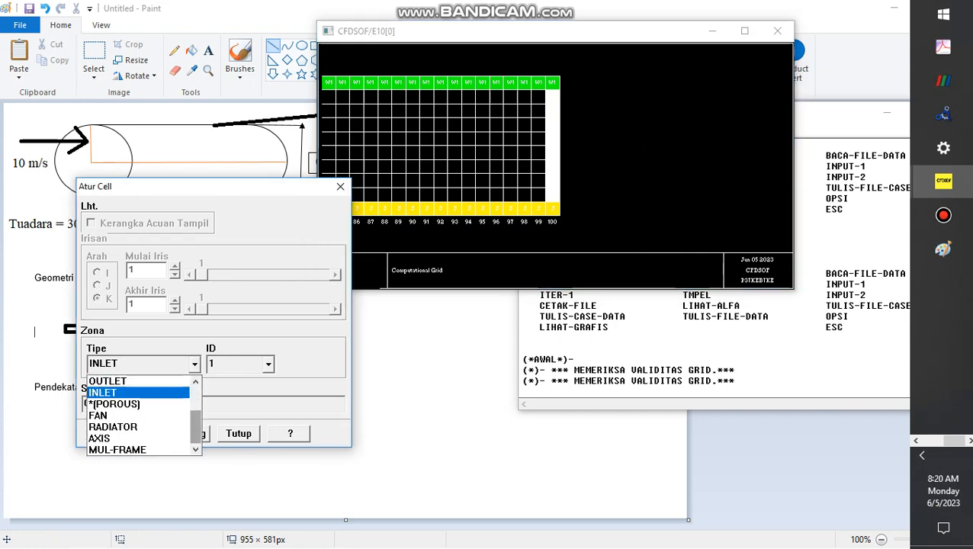
click(114, 381)
click(138, 433)
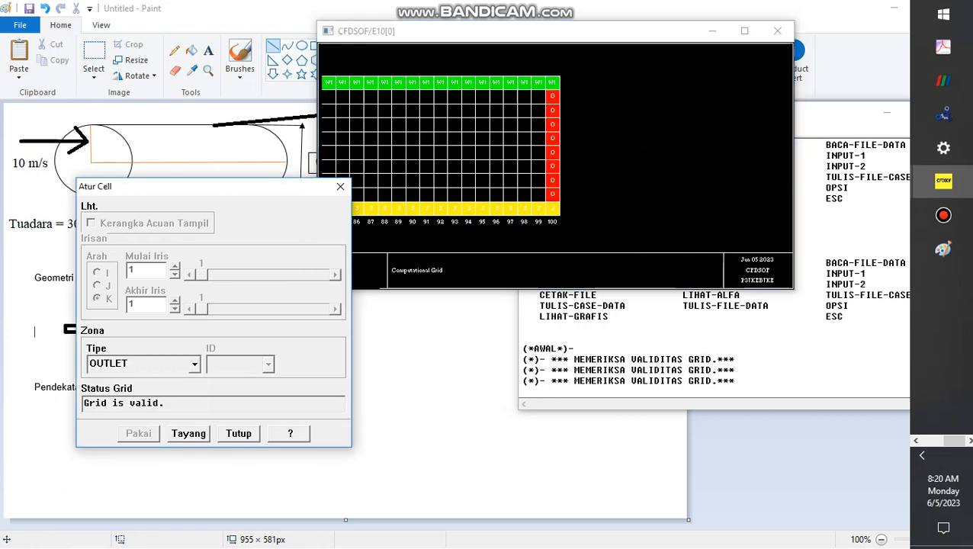
click(239, 433)
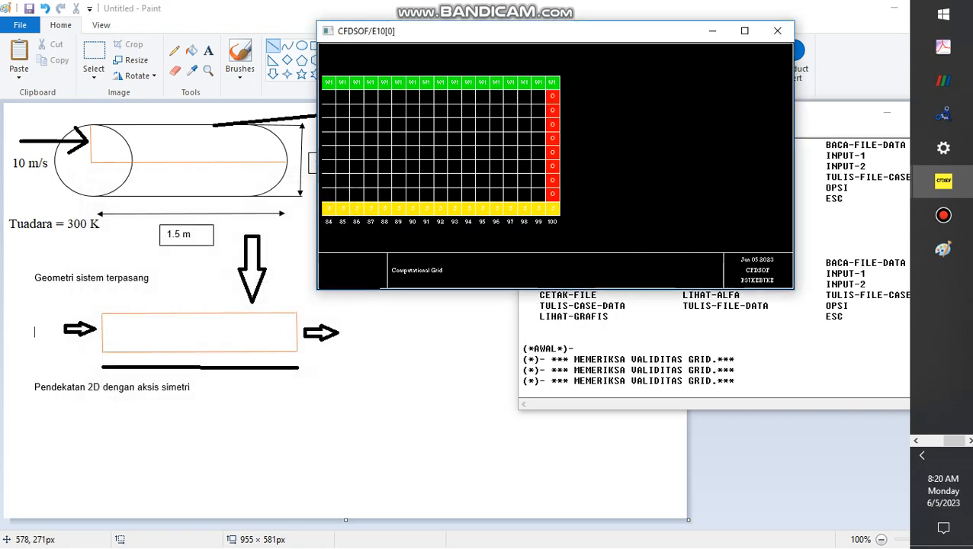
drag(642, 225, 396, 122)
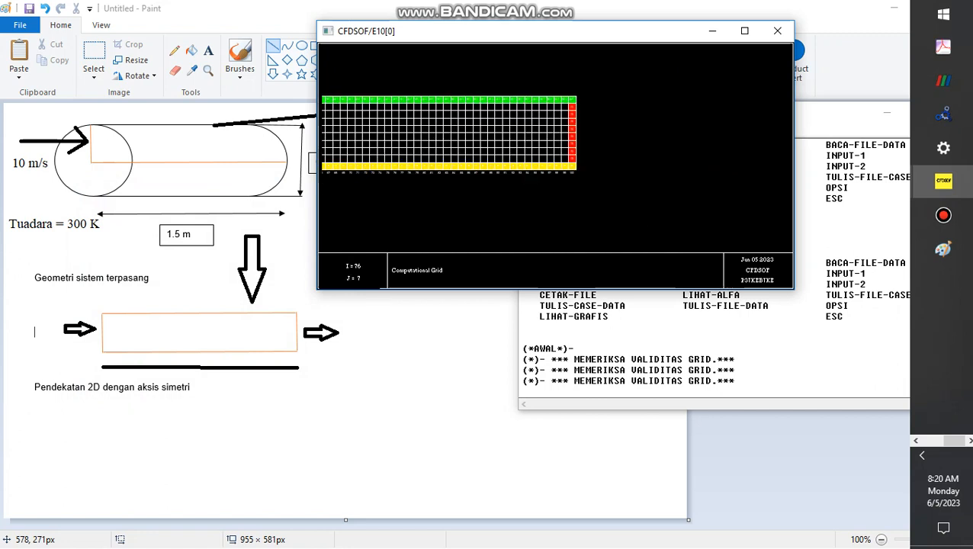
drag(628, 194, 445, 110)
drag(358, 96, 479, 117)
drag(600, 191, 486, 108)
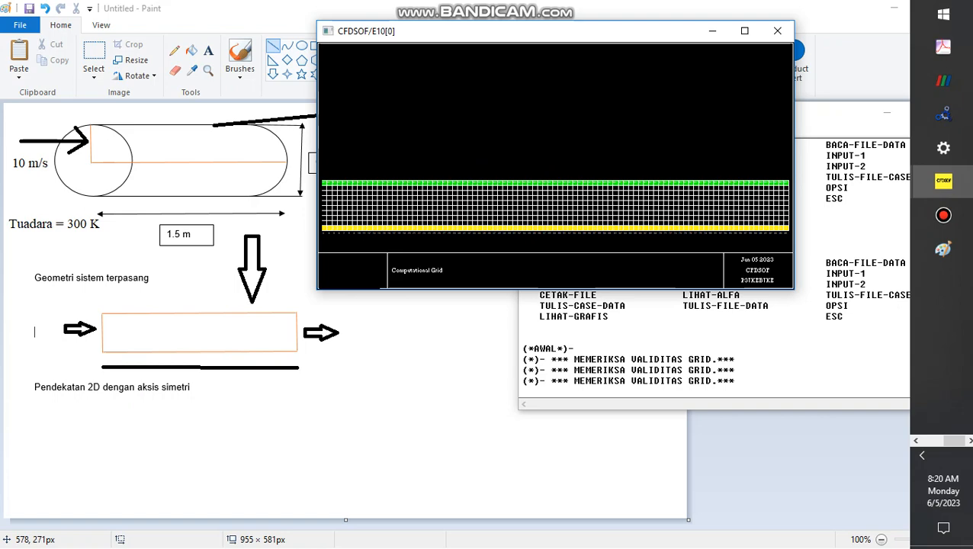
drag(656, 235, 482, 119)
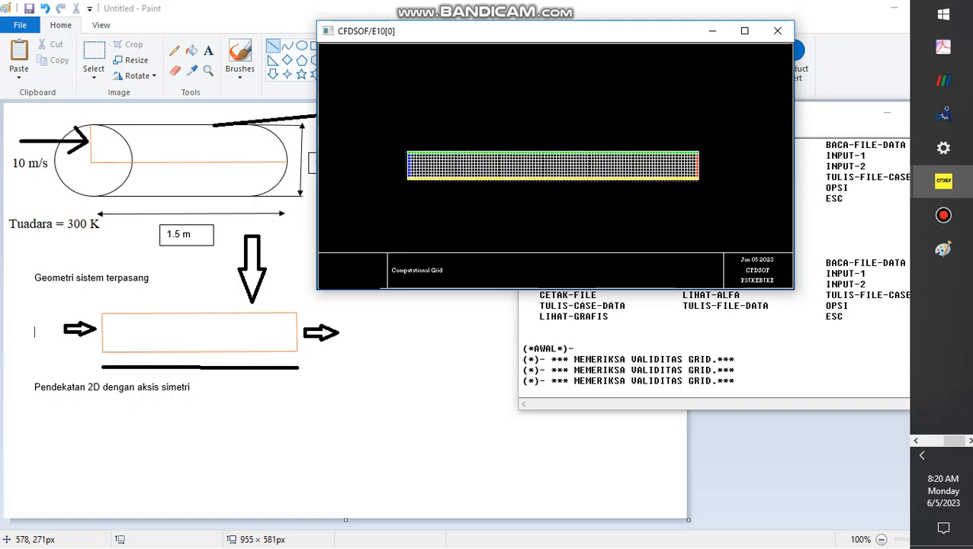
Step: Set the constant temperature of the W-WALL-1 zone to 400 K in the boundary conditions (Kondisi Sempadan)
click(648, 351)
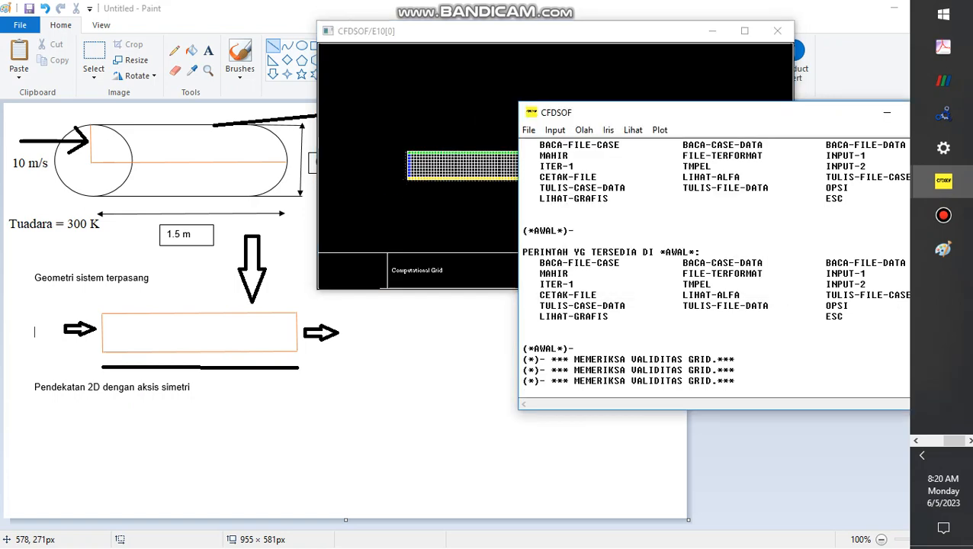
drag(580, 112, 569, 103)
click(545, 120)
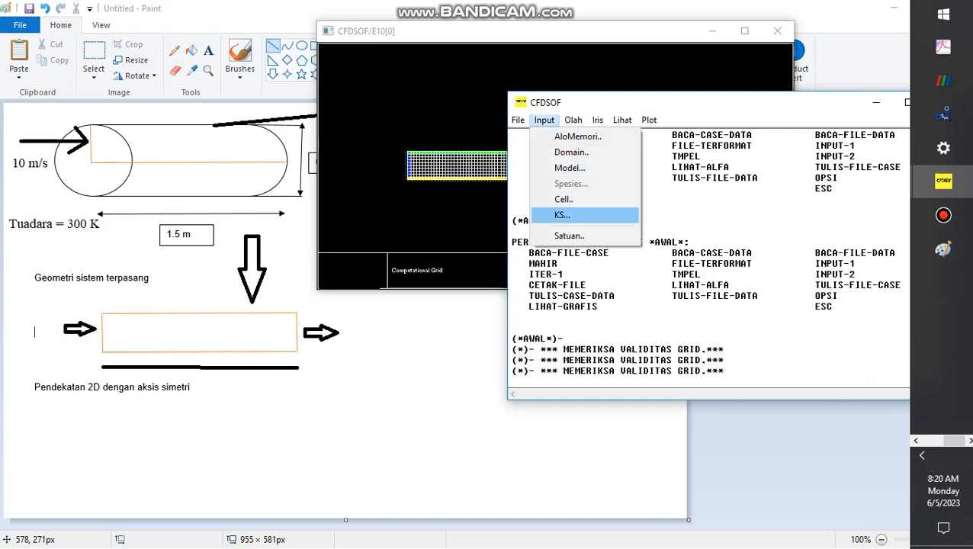
click(577, 215)
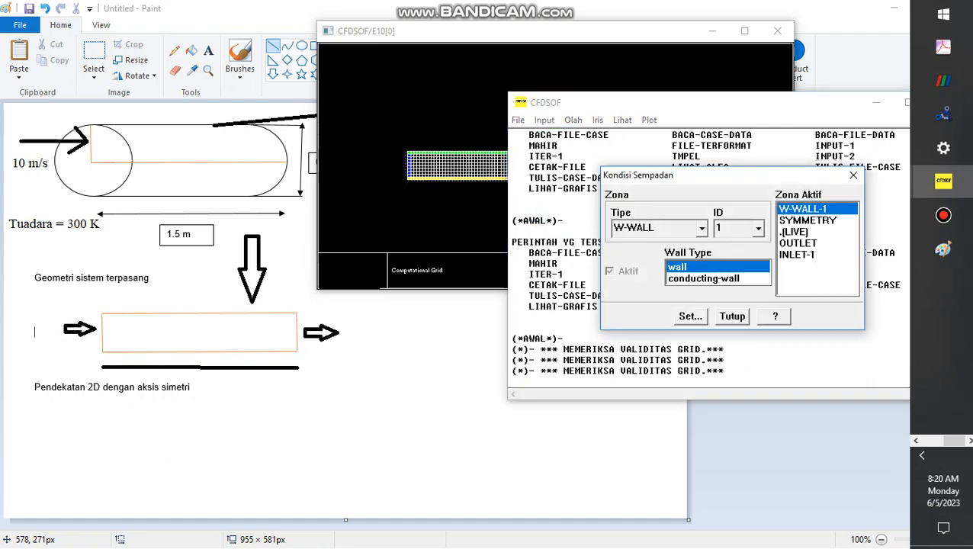
drag(701, 177, 565, 100)
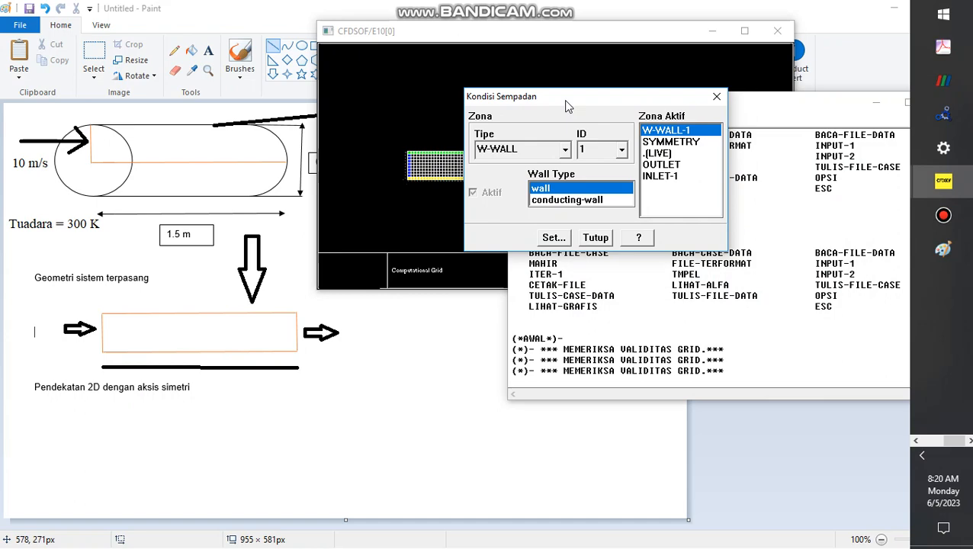
click(553, 238)
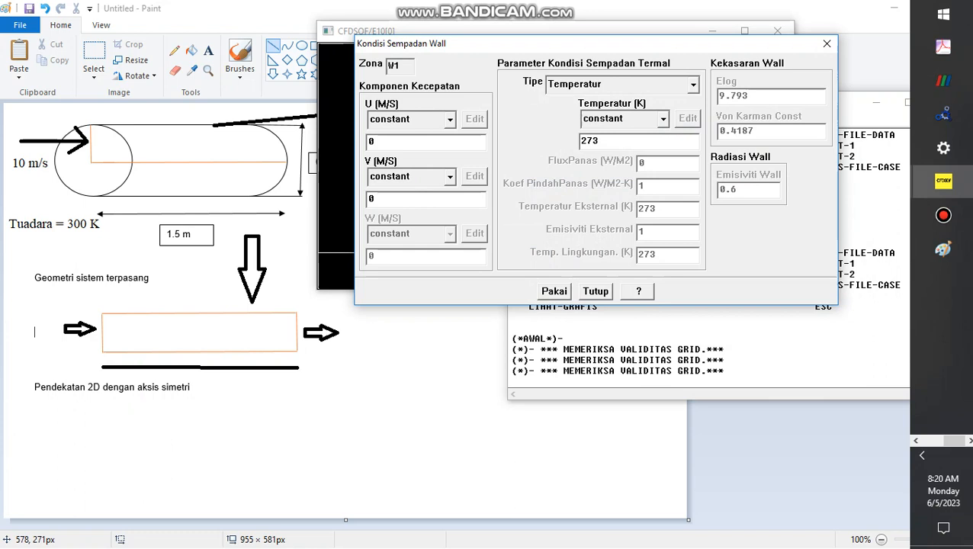
double_click(590, 141)
text(400)
key(Return)
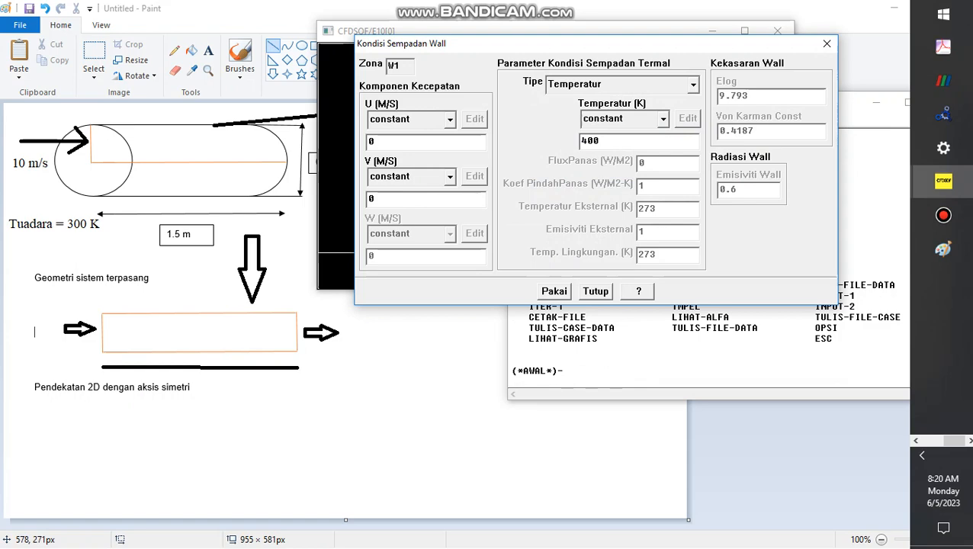
click(827, 44)
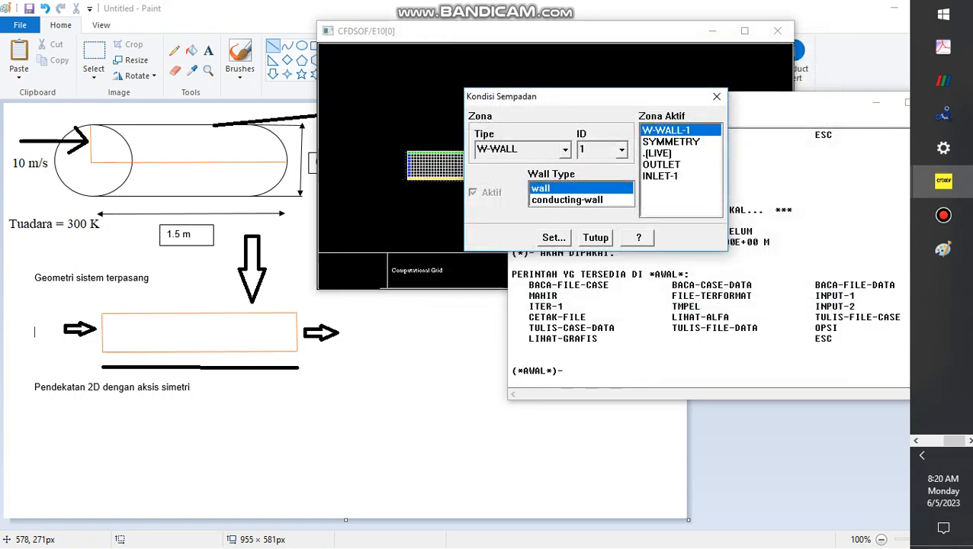
Step: Set the INLET-1 velocity inlet to a U velocity of 10 m/s and a static temperature of 300 K, and close the boundary conditions
click(660, 177)
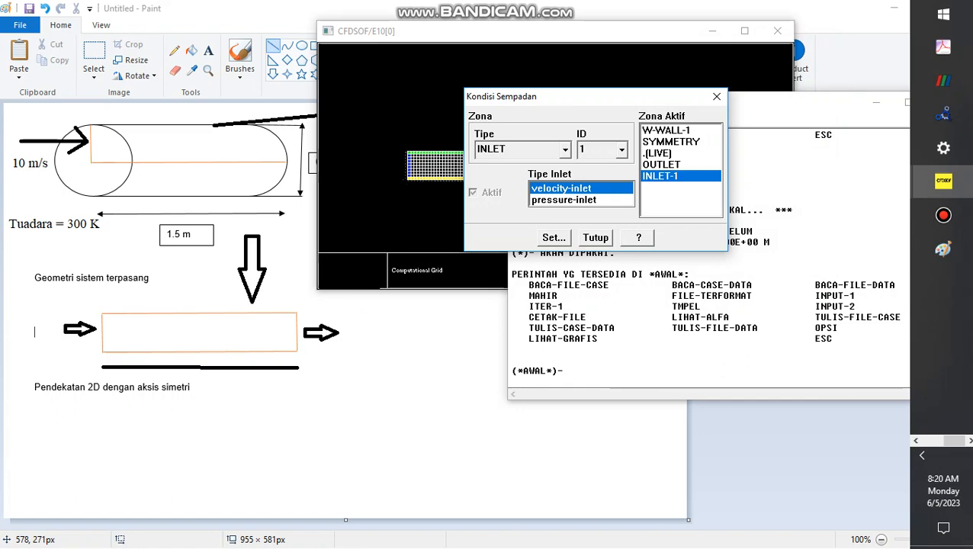
click(554, 238)
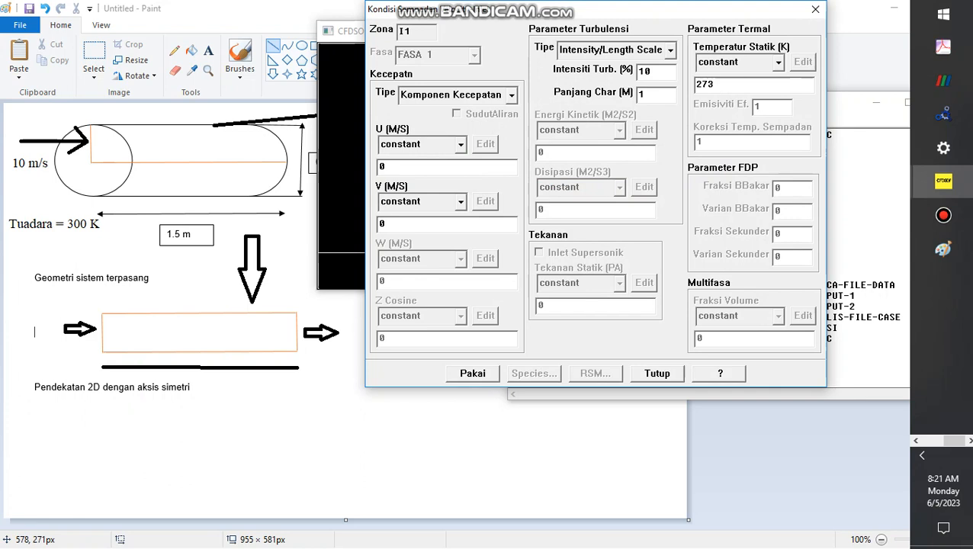
double_click(388, 167)
text(10)
double_click(705, 85)
text(300)
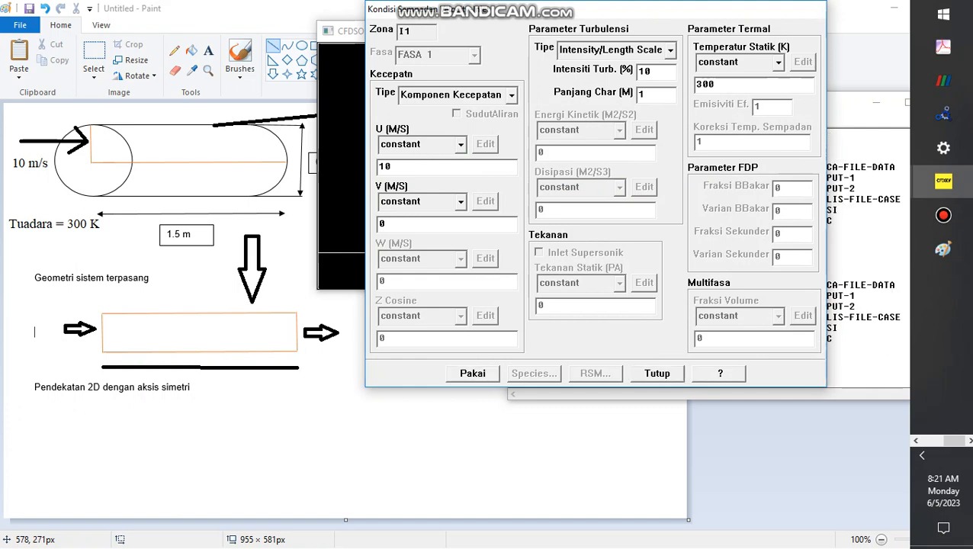
click(656, 374)
click(596, 237)
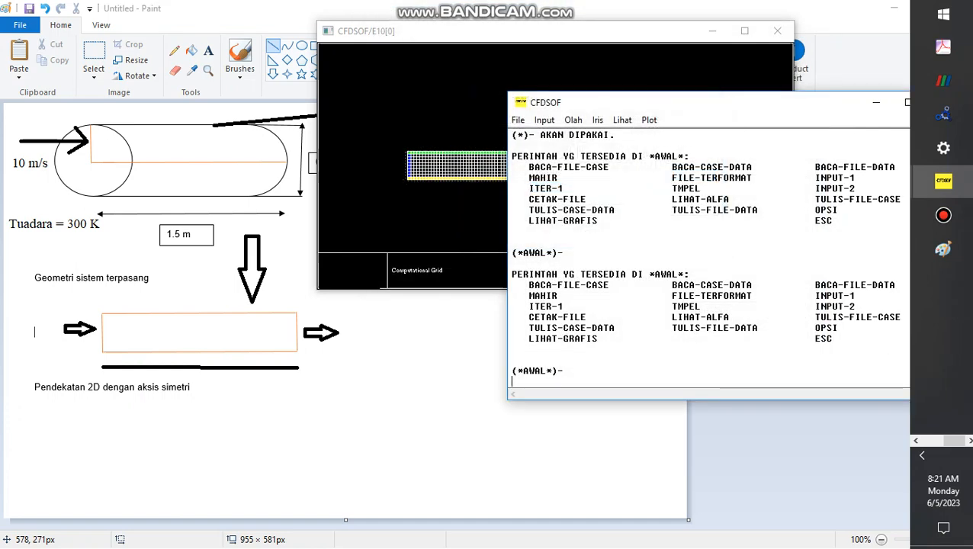
Step: Patch the temperature to 300 K over the default full I and J range with the tmpel command, and return to the main command list
drag(706, 110, 534, 111)
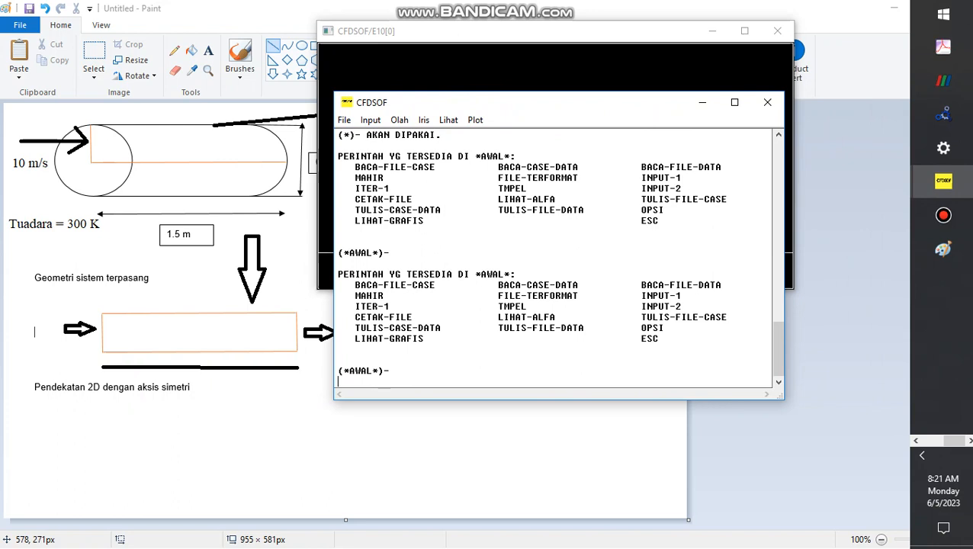
text(tmpel)
key(Return)
key(Return)
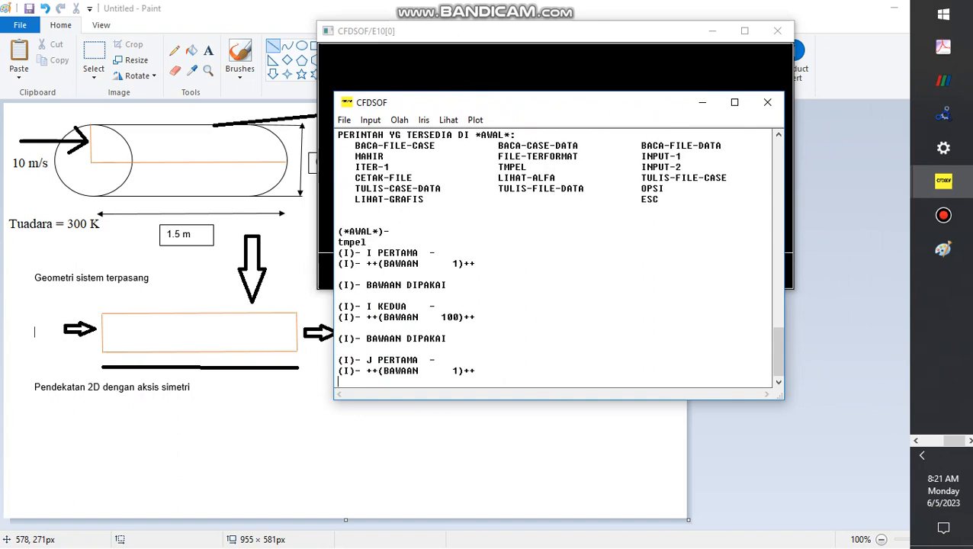
key(Return)
key(Return)
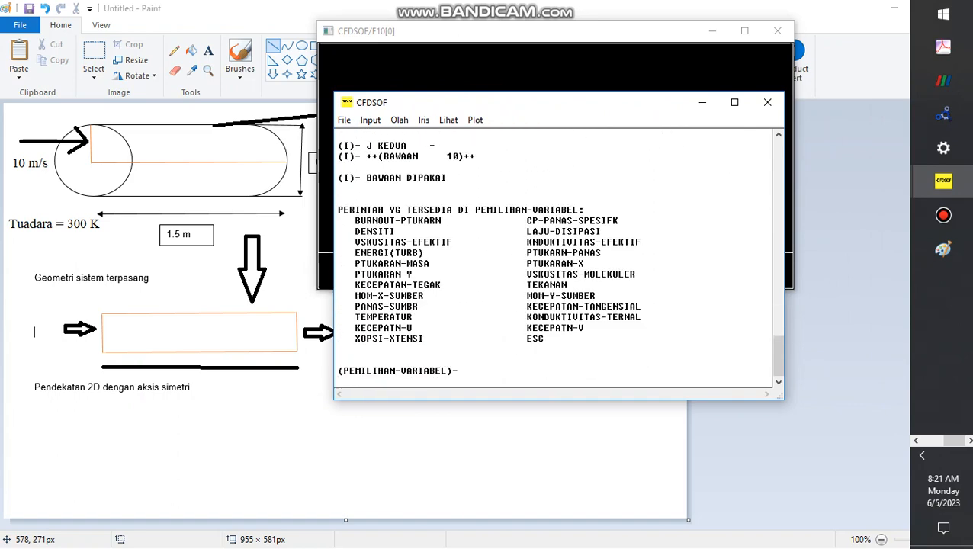
text(temp)
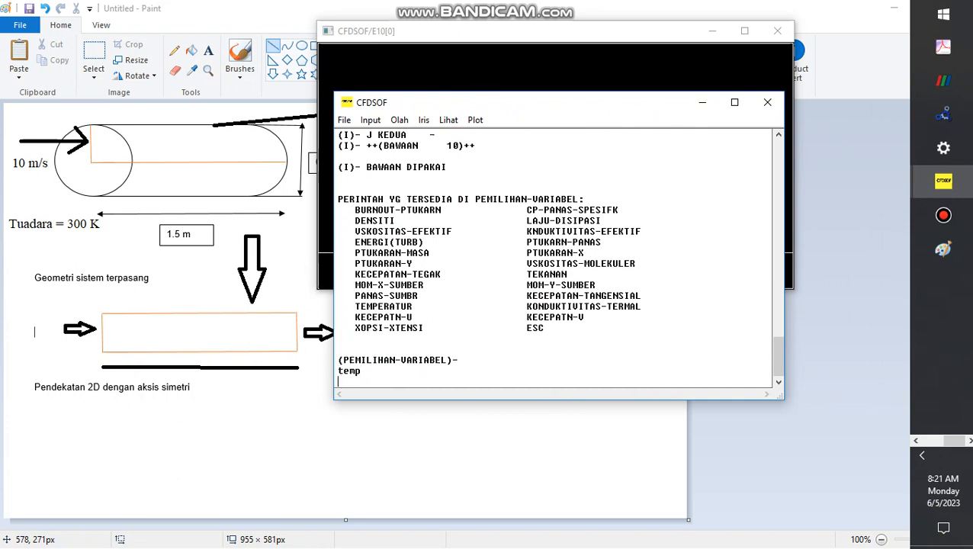
key(Return)
text(3)
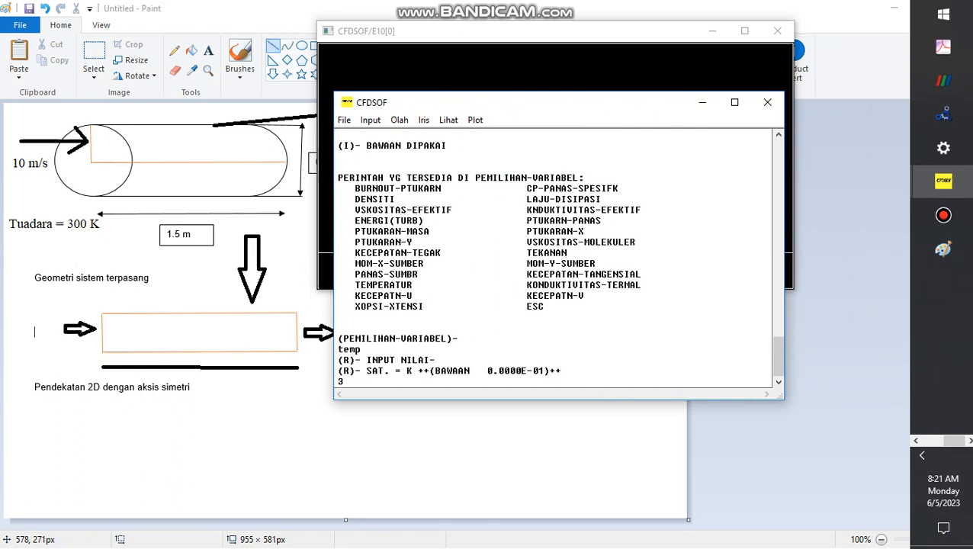
text(00)
key(Return)
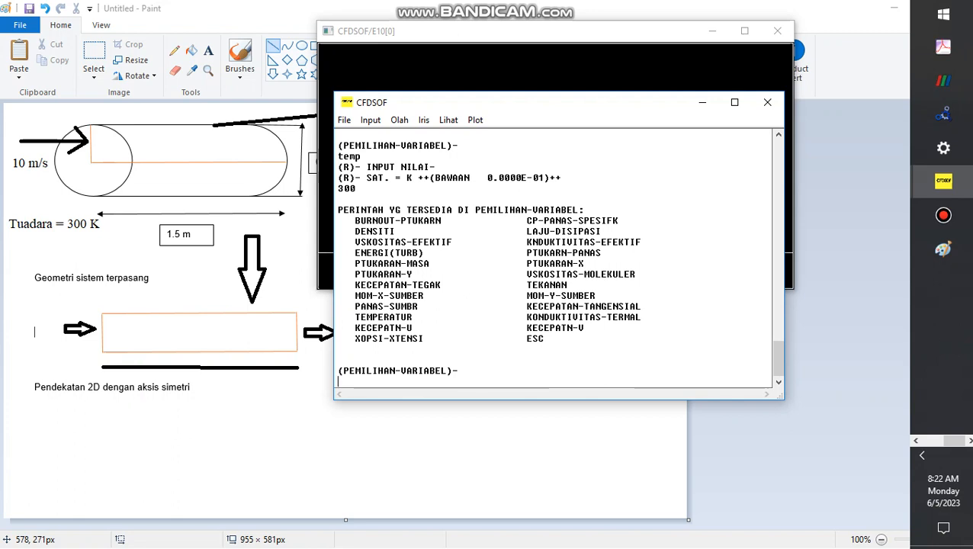
text(es)
key(Return)
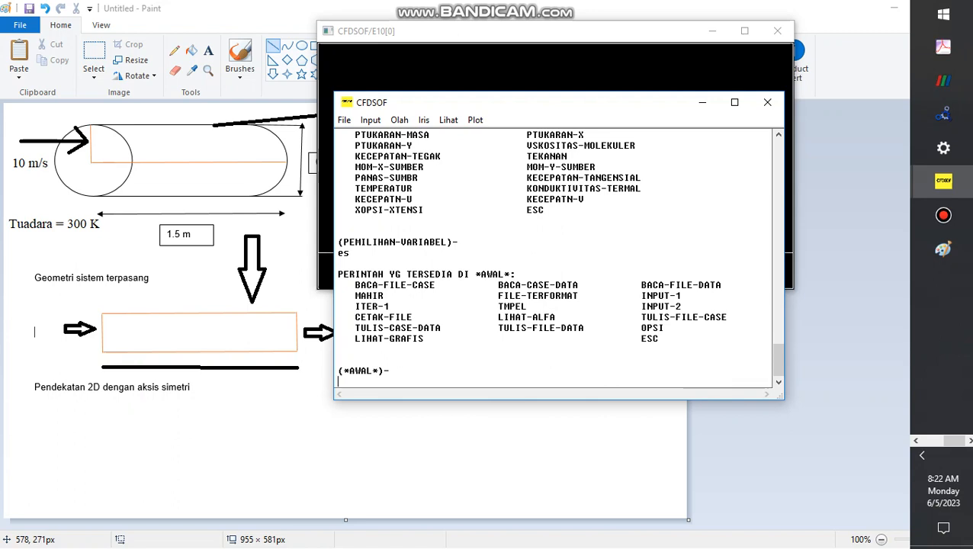
Step: Enter the INPUT-1 command list with in1 and open its physical constants (KONSTANTA-FISIKAL) with the kf command
drag(515, 274, 471, 274)
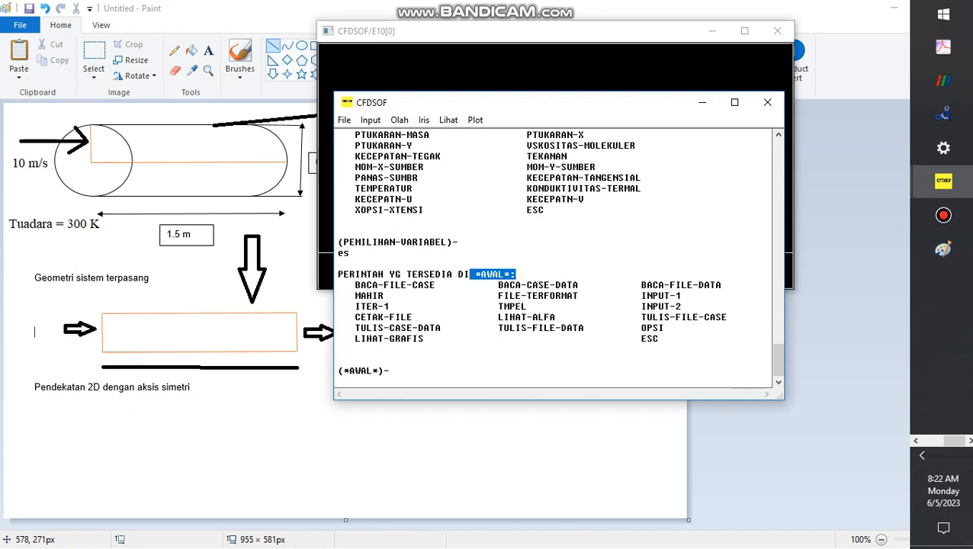
drag(680, 296, 638, 296)
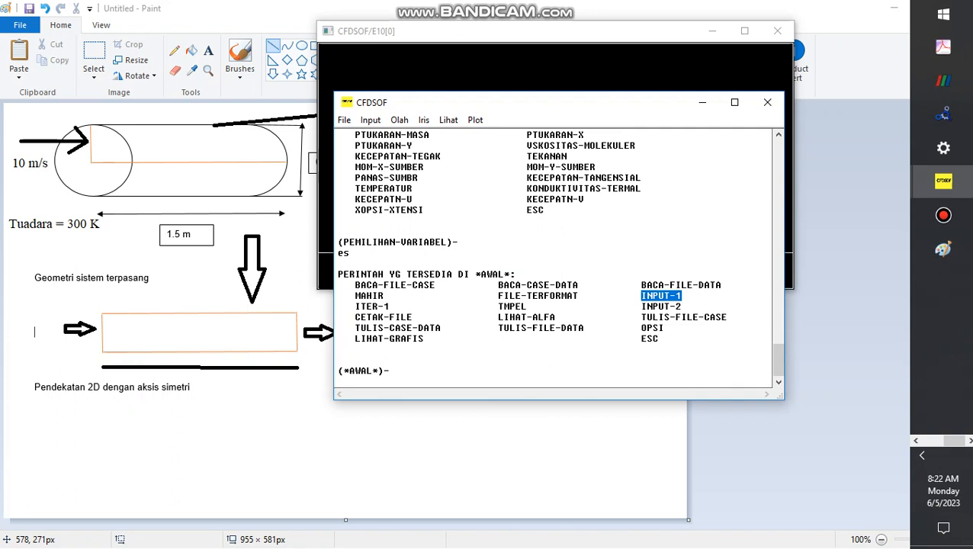
key(Return)
text(in1)
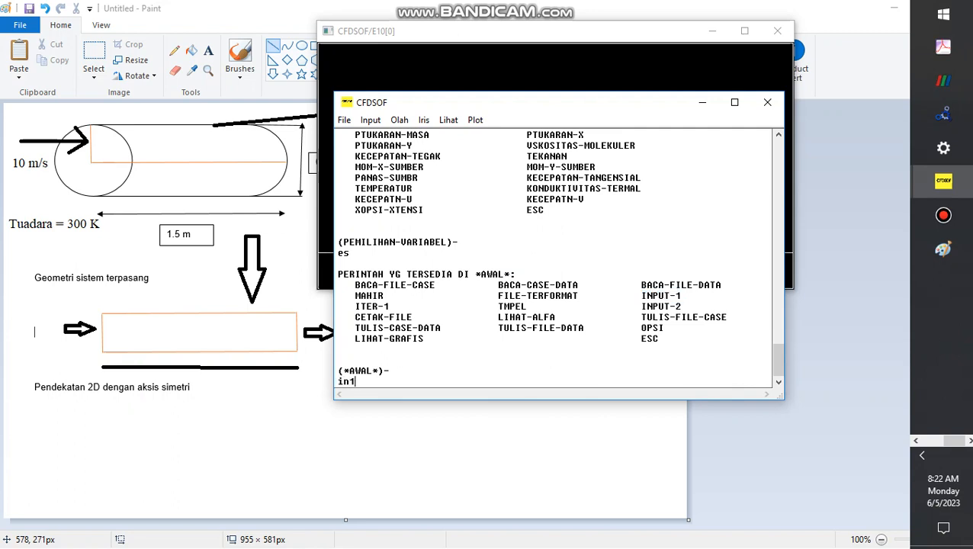
key(Return)
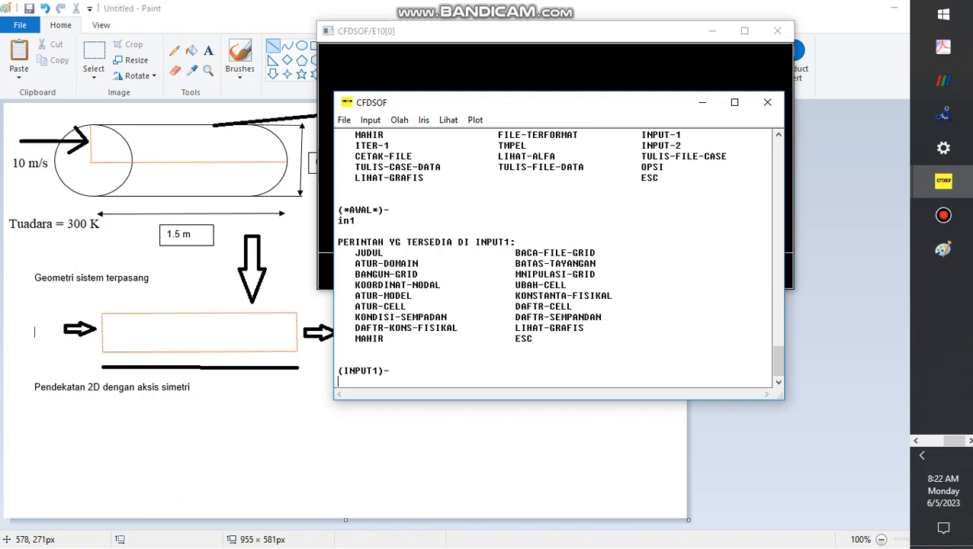
drag(613, 295, 522, 295)
click(576, 296)
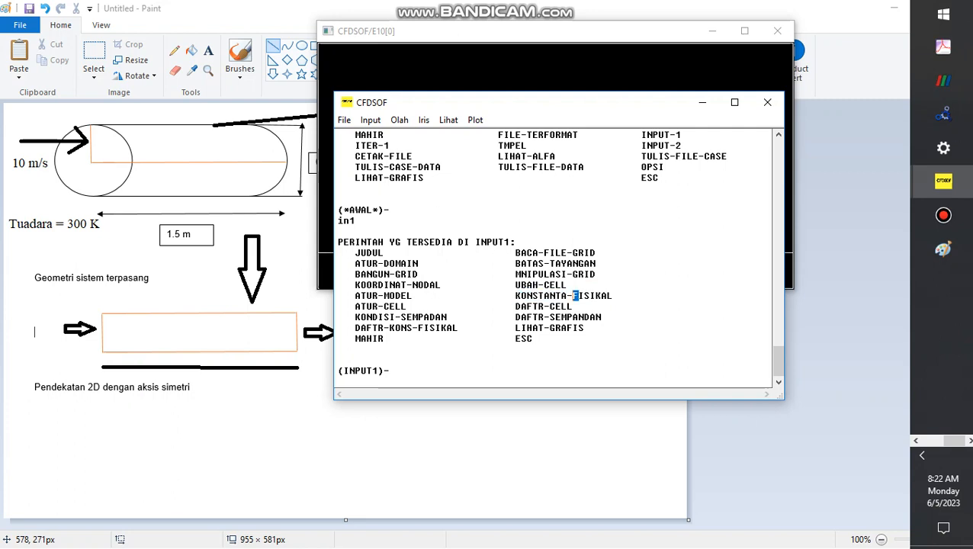
key(Escape)
text(kf)
key(Return)
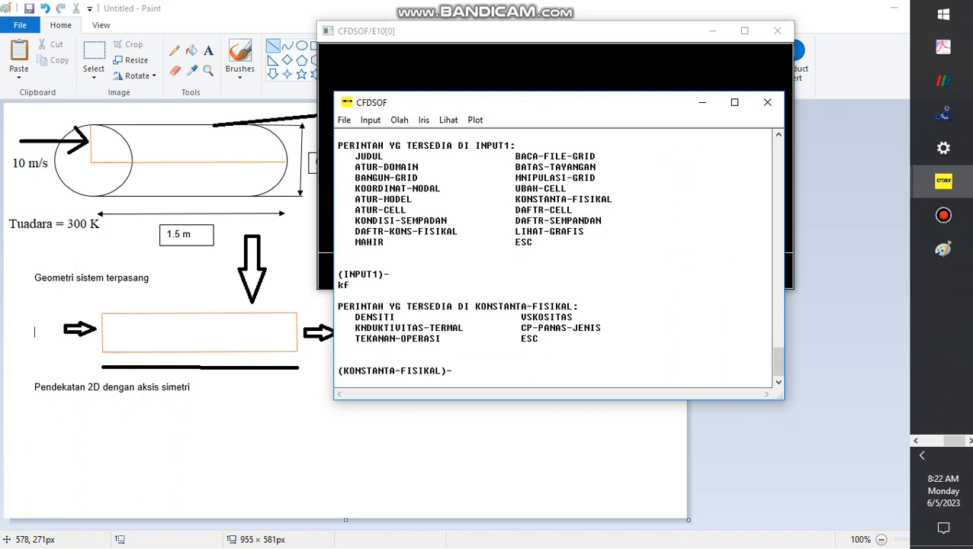
Step: Define the density as air/gas, accepting the default operating pressure of 1.0132E+05 Pa and molecular weight of 2.8970E+01
text(d)
key(Return)
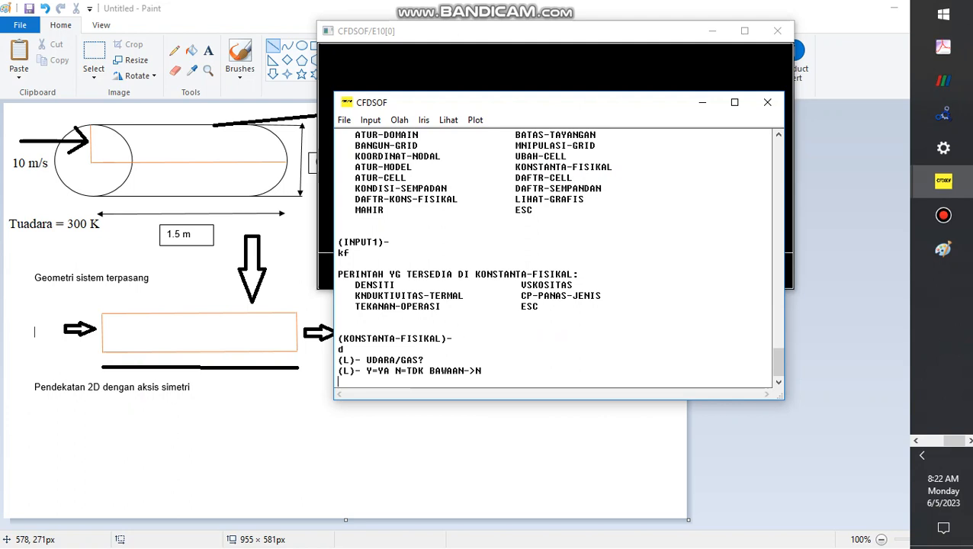
text(y)
key(Return)
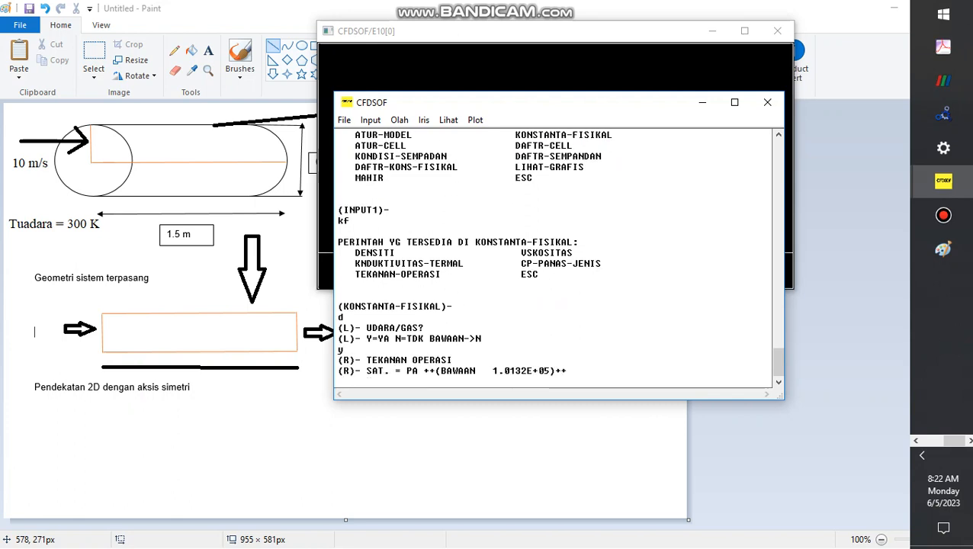
key(Return)
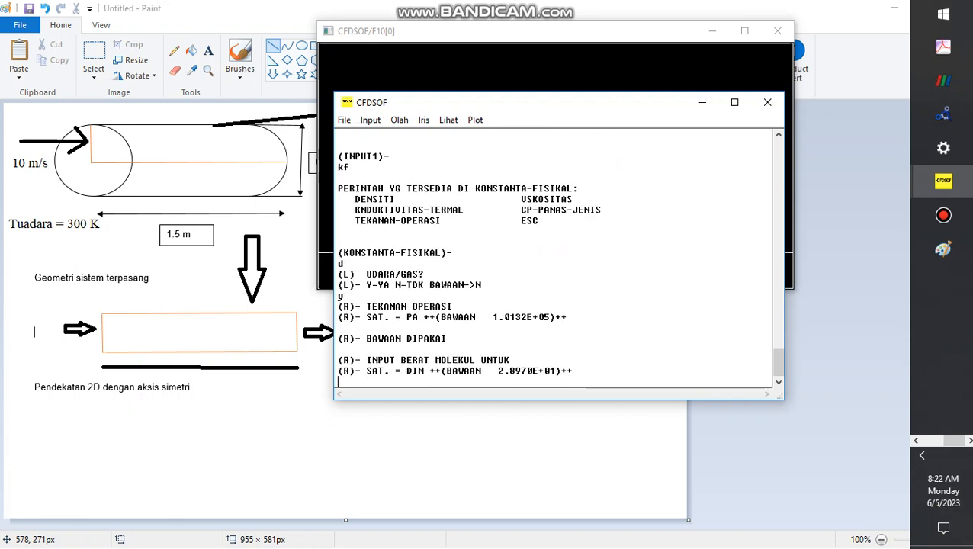
key(Return)
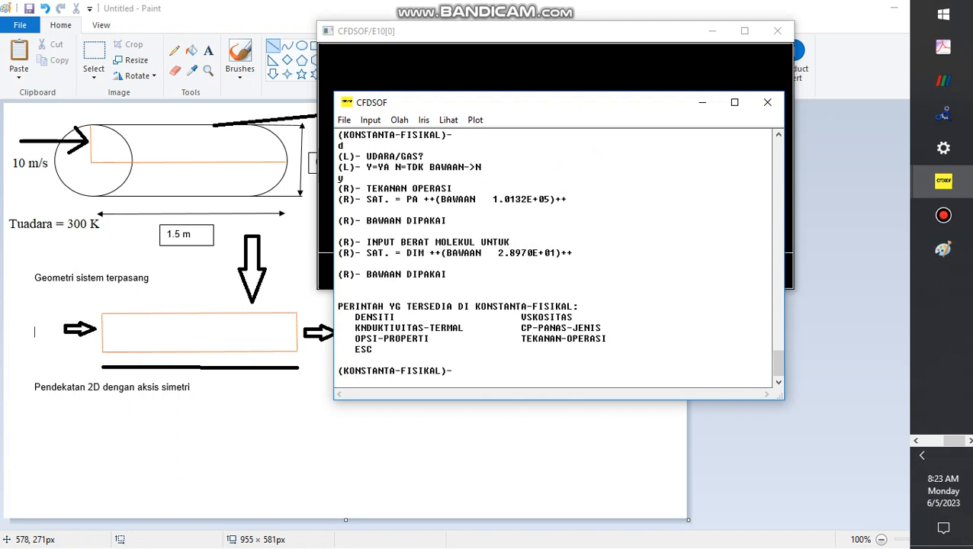
Step: Set the fluid's thermal conductivity with kt, accepting the default single coefficient and 2.4100E-02 W/m-K
text(kt)
key(Return)
key(Return)
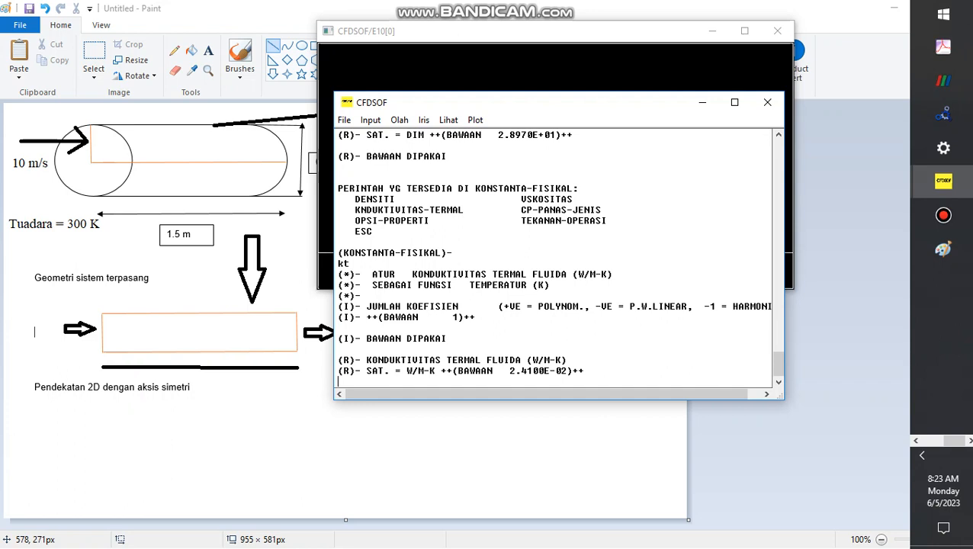
key(Return)
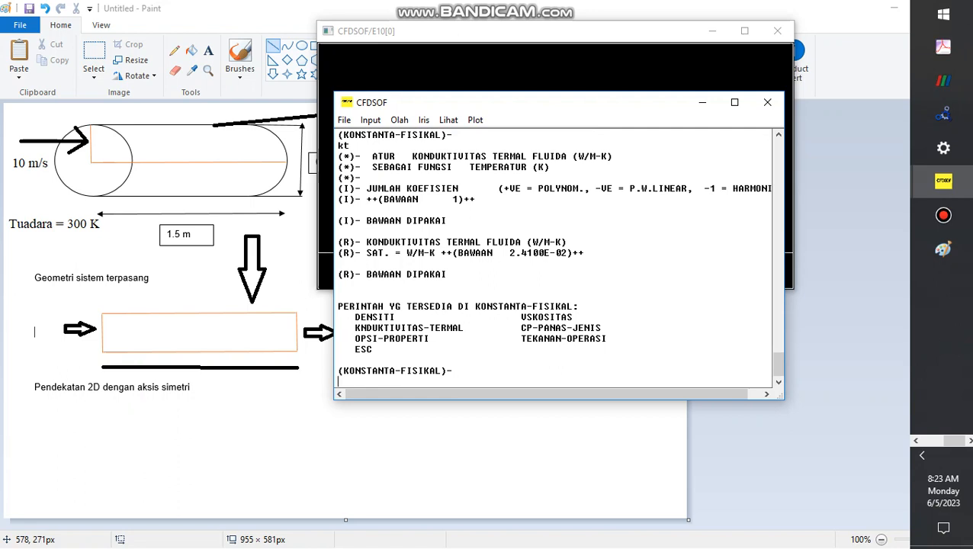
Step: Set the fluid's viscosity with vs, accepting the default single coefficient and 1.7200E-05 kg/m-s
text(vs)
key(Return)
key(Return)
key(Return)
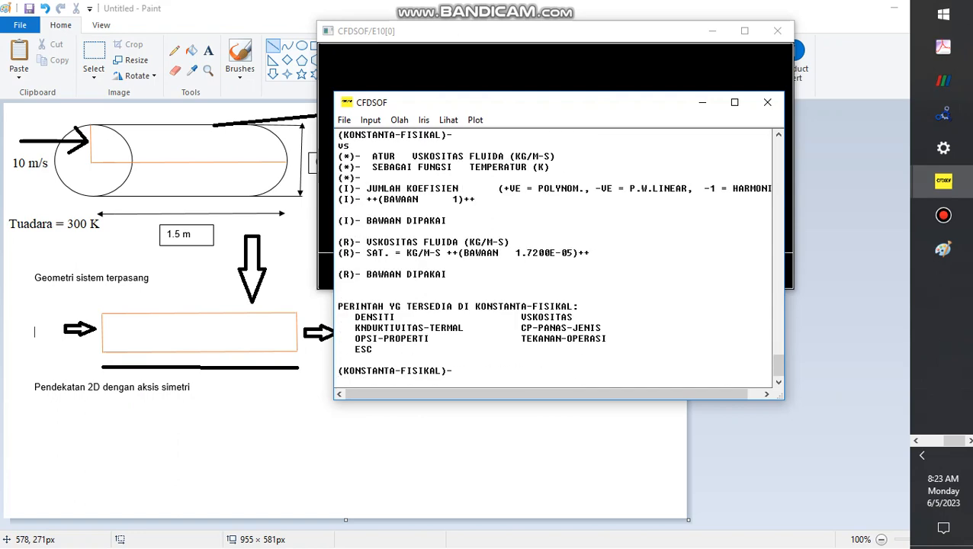
Step: Set the specific heat with cp to the defaults of 273 K reference temperature, one coefficient and 1004 J/kg-K, and return to INPUT1
text(cp)
key(Return)
key(Return)
key(Return)
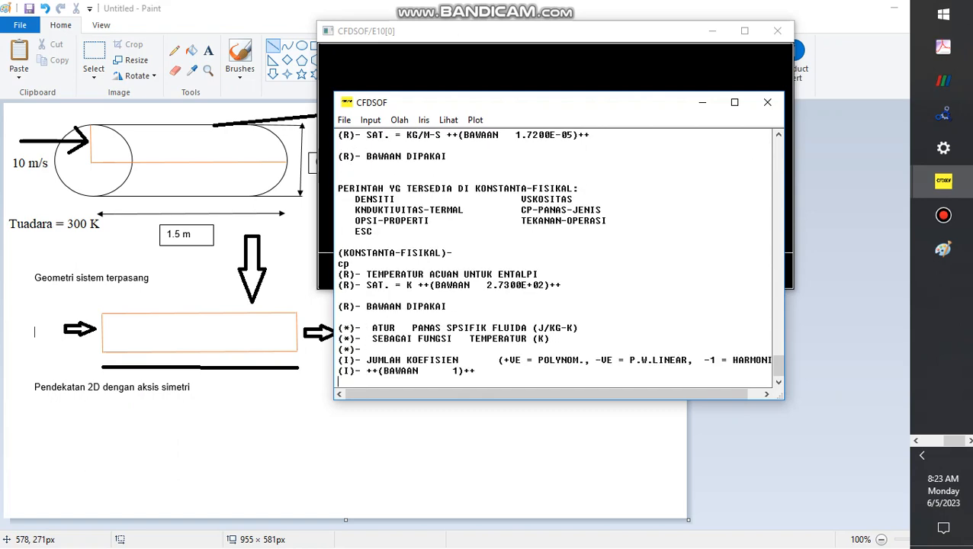
key(Return)
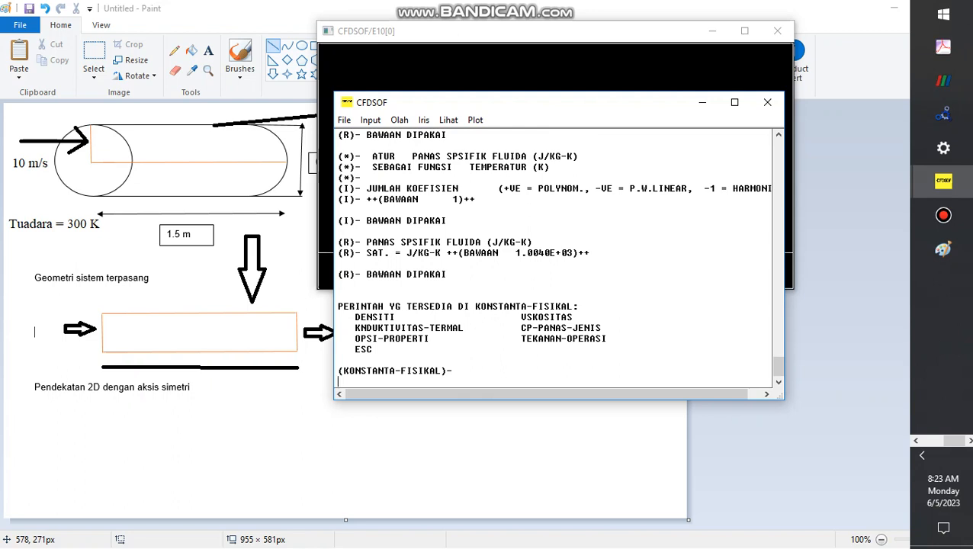
text(es)
key(Return)
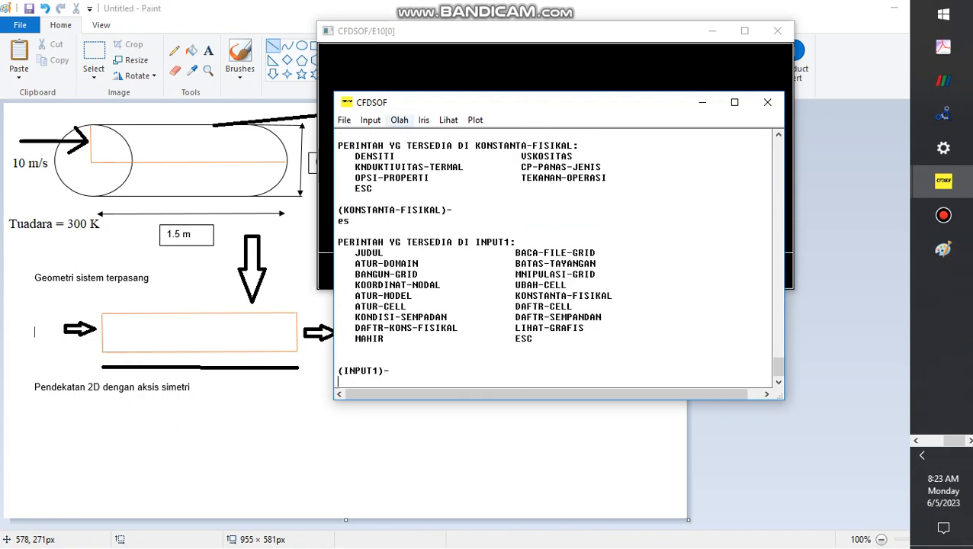
Step: Run the fluid phase calculation for 3000 iterations with a reporting interval of 1, and close the iteration dialog
click(399, 120)
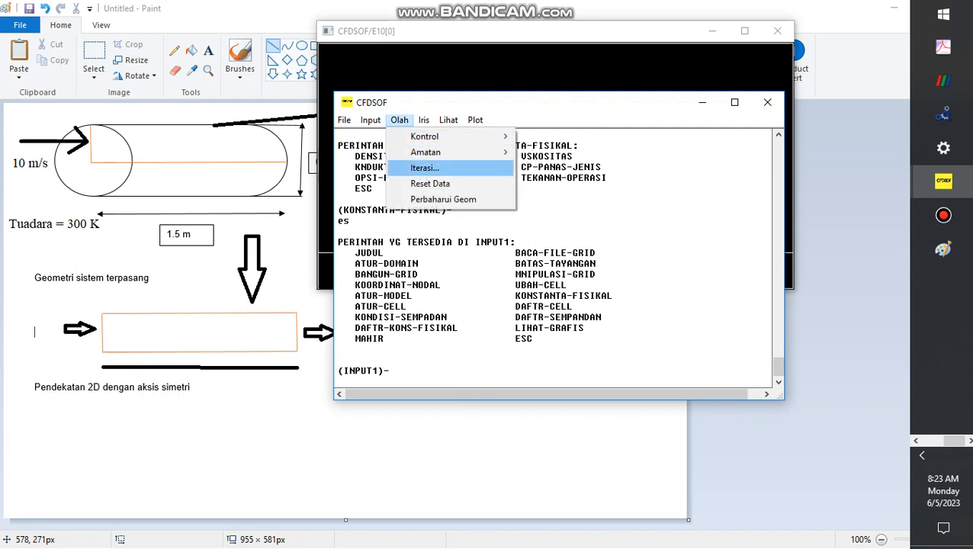
click(424, 168)
double_click(582, 230)
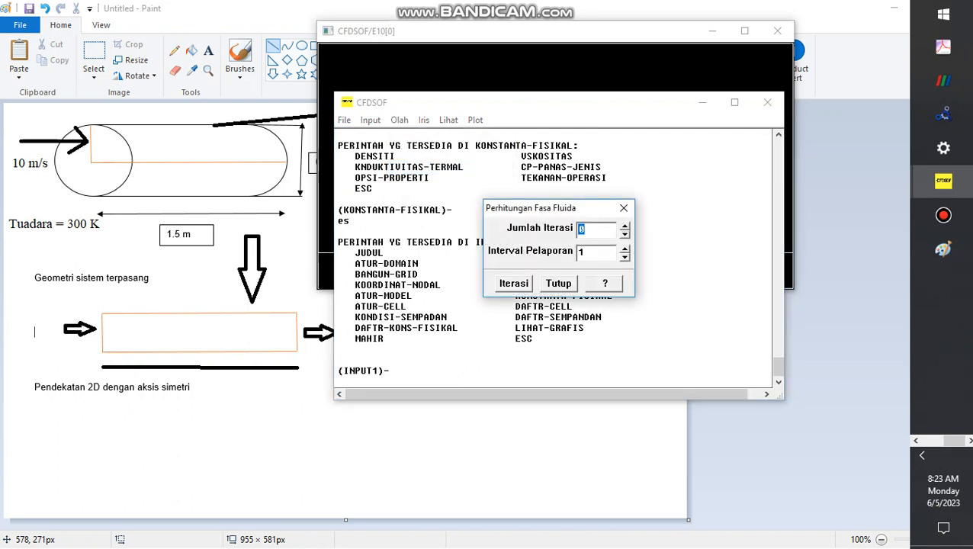
text(3000)
key(Tab)
key(Return)
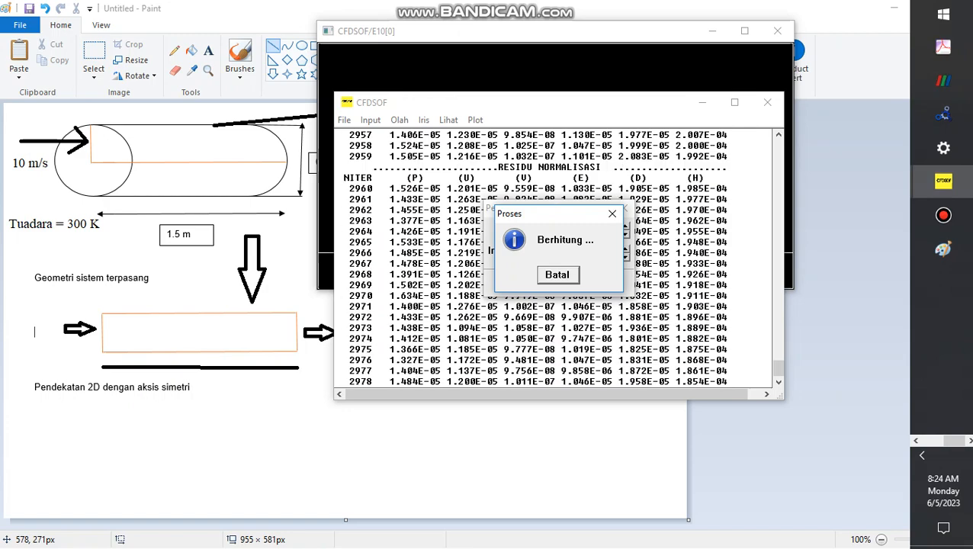
click(624, 208)
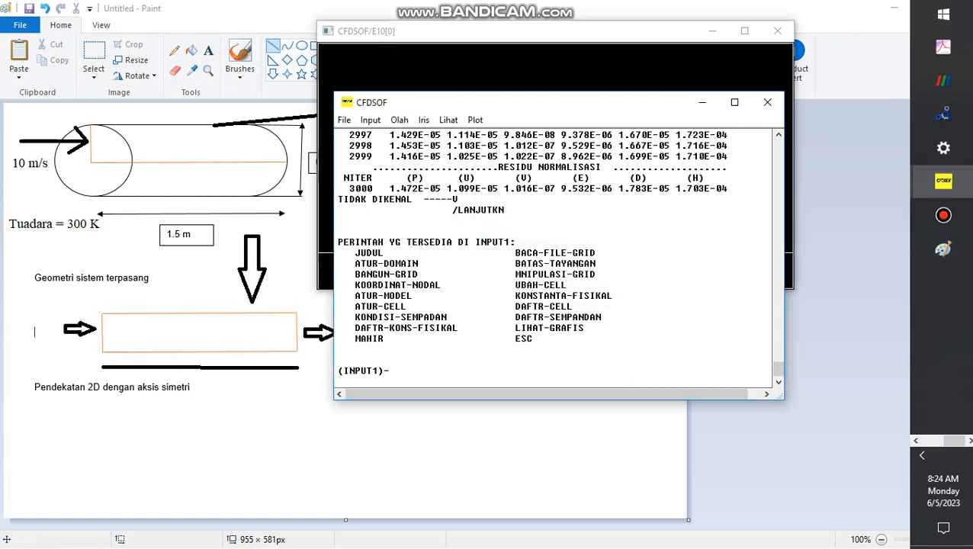
Step: Examine the normalised residual of each variable (P, U, V, E, D, H) at iteration 3000
drag(441, 188, 424, 189)
drag(498, 188, 482, 188)
drag(555, 189, 544, 189)
drag(613, 188, 601, 188)
drag(670, 189, 653, 188)
drag(727, 188, 710, 189)
Step: Run 1000 more iterations while keeping the existing solution data, close the iteration dialog and check the final residuals
click(400, 120)
click(412, 167)
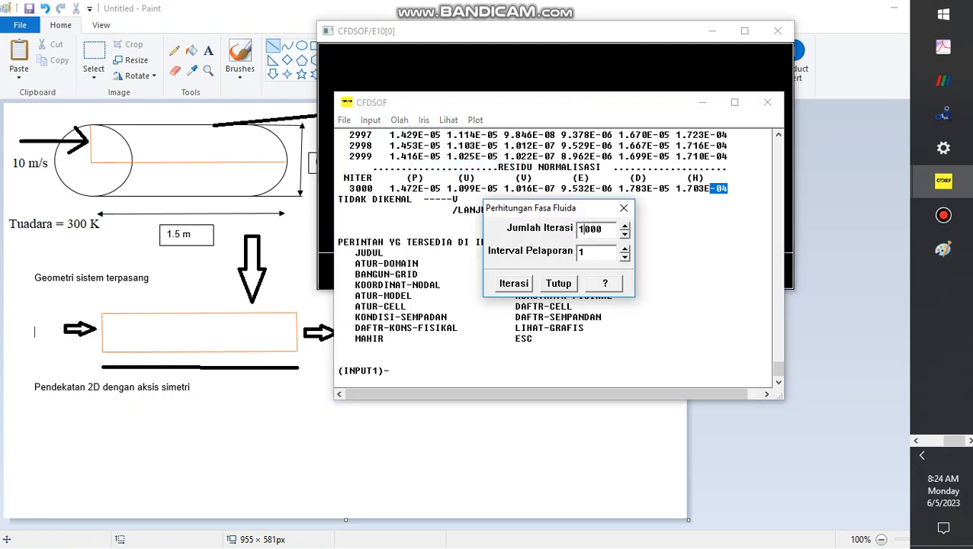
key(Return)
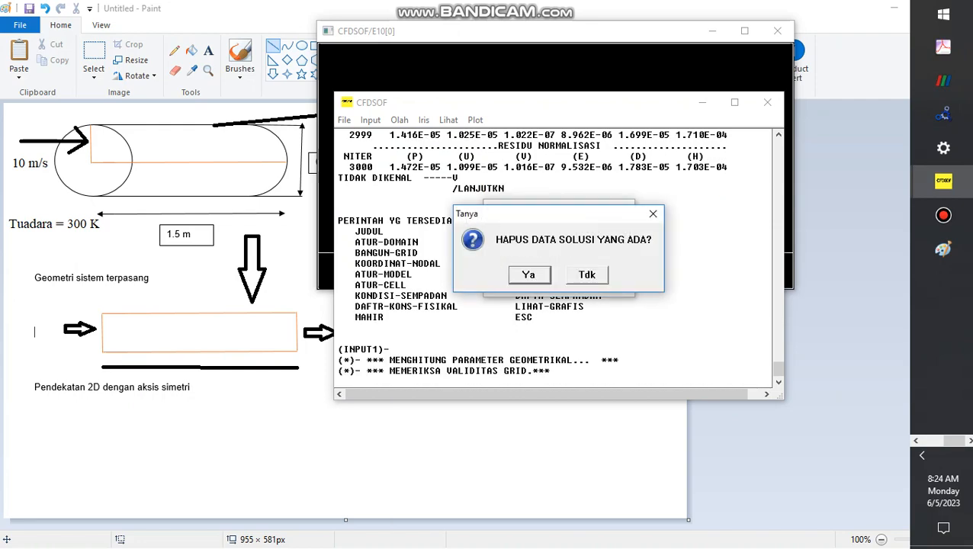
key(Tab)
key(Return)
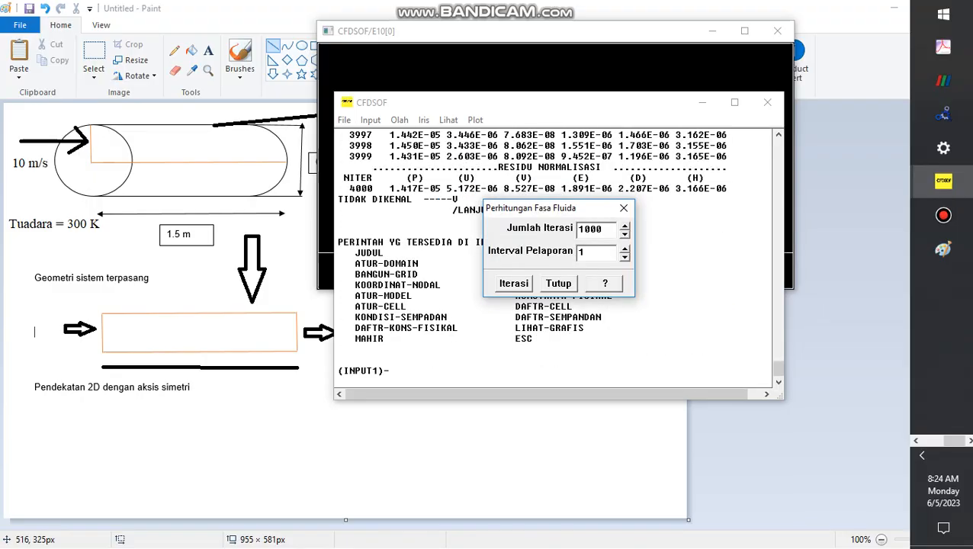
click(559, 283)
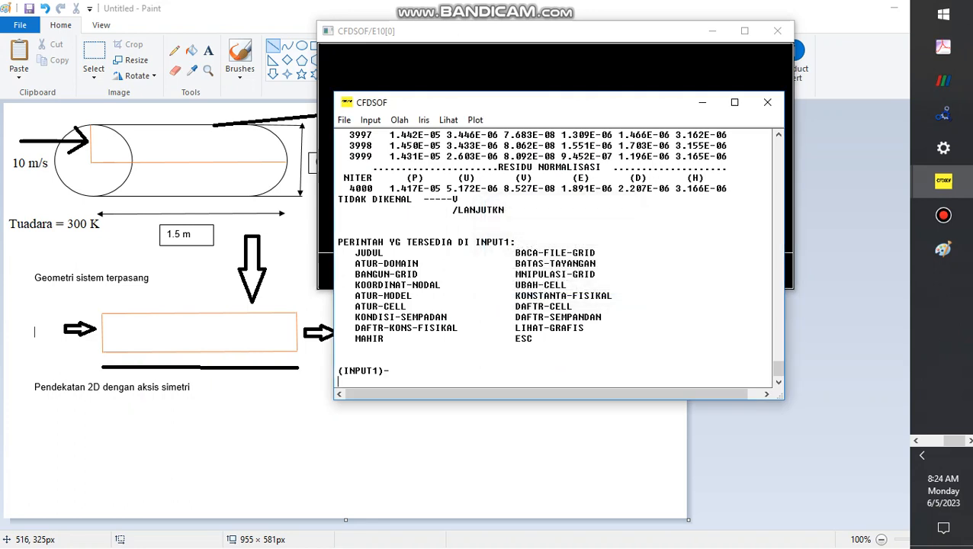
drag(727, 189, 395, 189)
click(344, 220)
Step: Open the contour (Kontur) settings and enable the filled contour option (Penuh)
click(448, 120)
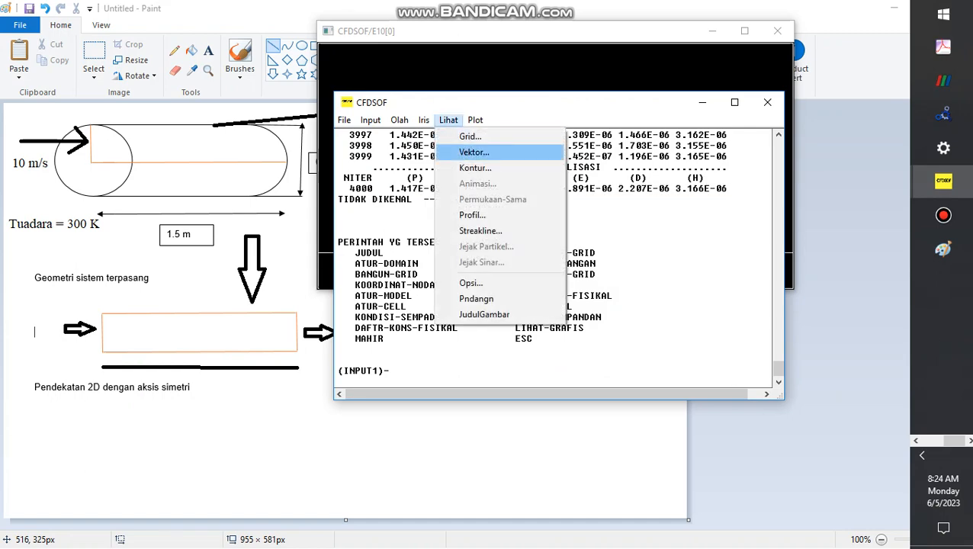
click(473, 167)
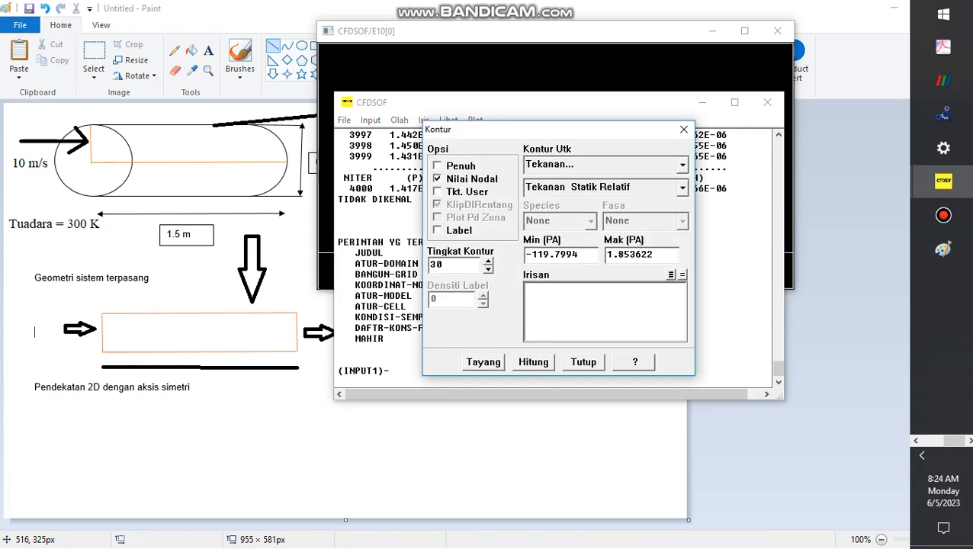
click(437, 165)
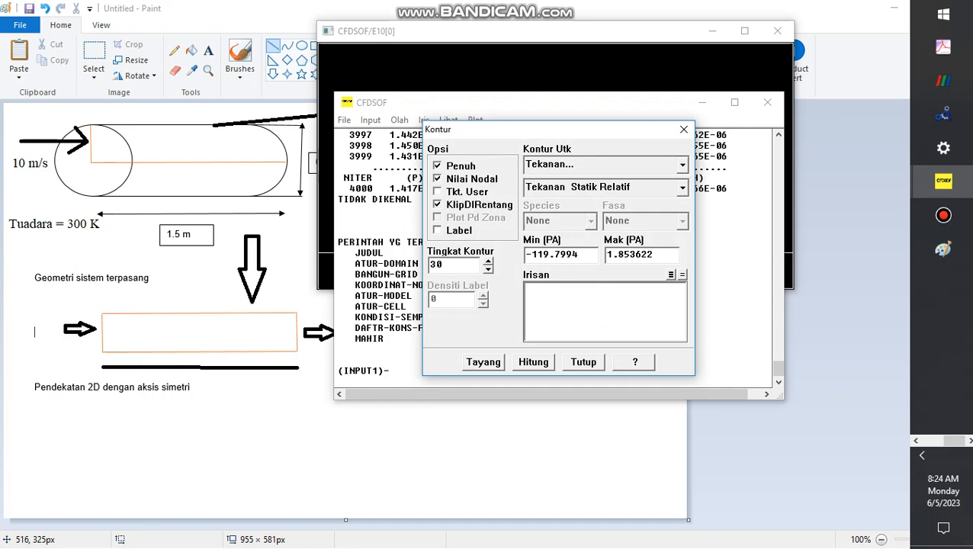